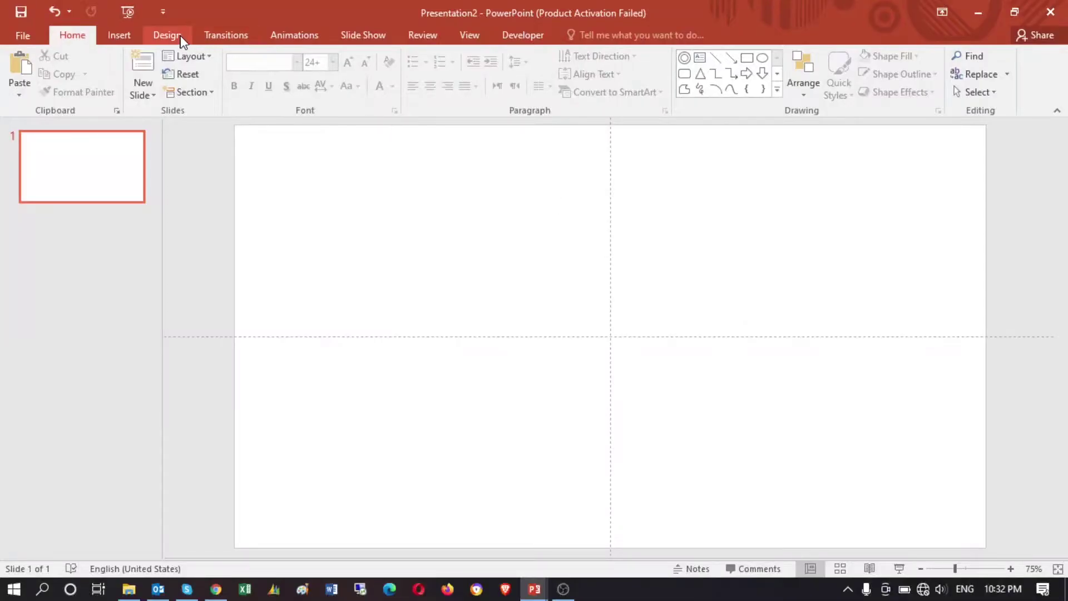
Step: Switch the slide background to a gradient fill from Design > Format Background
{"action": "left_click", "coordinate": [167, 35]}
{"action": "left_click", "coordinate": [975, 95]}
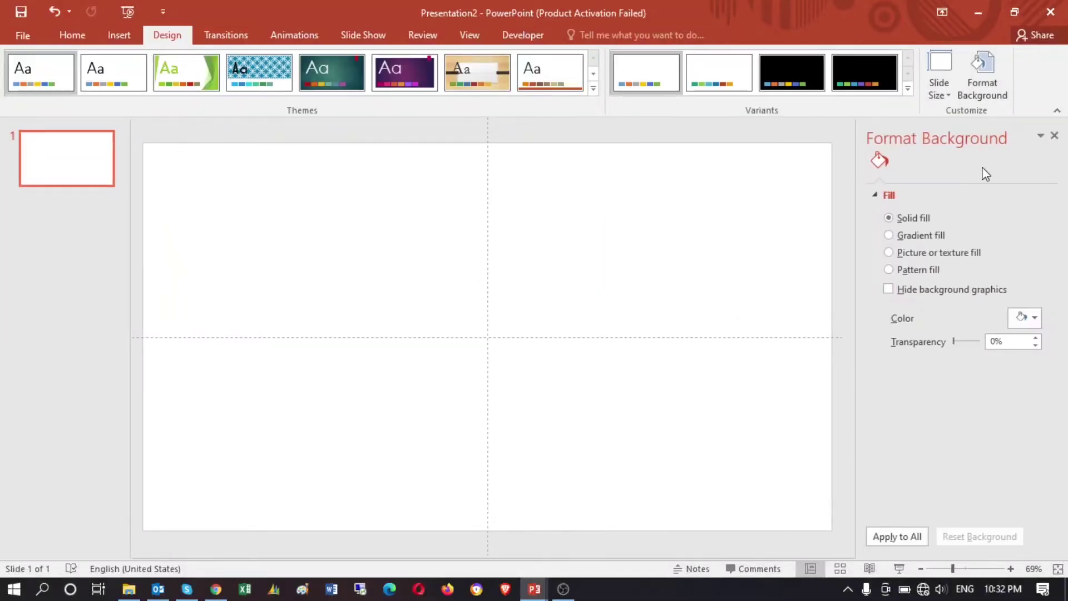
{"action": "left_click", "coordinate": [903, 235]}
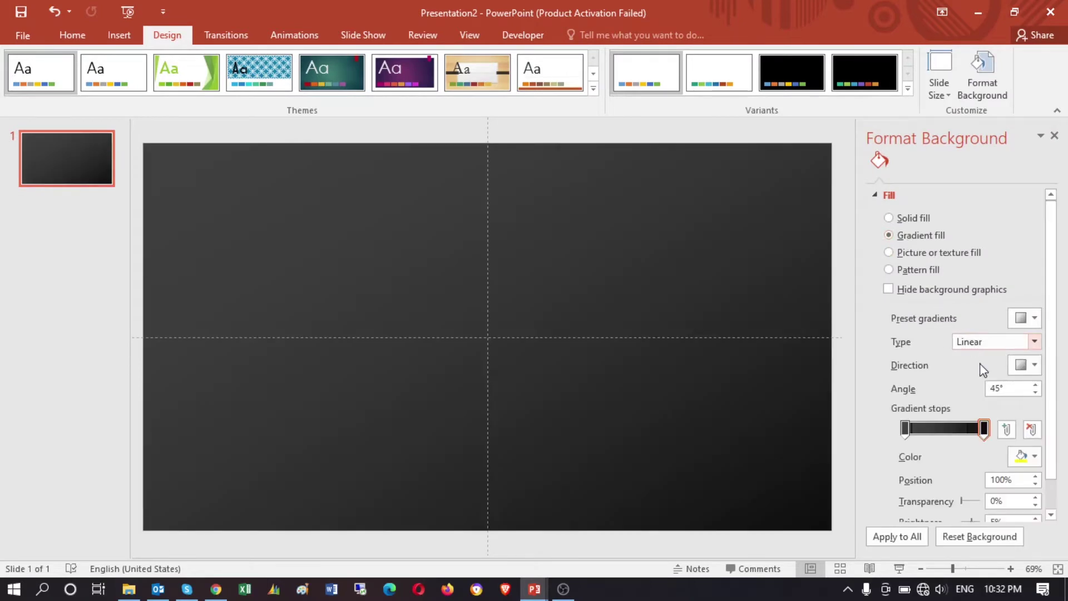
Step: Make the first gradient stop grey and add a middle stop at 67%
{"action": "left_click_drag", "start_coordinate": [983, 429], "coordinate": [974, 431]}
{"action": "left_click", "coordinate": [904, 431]}
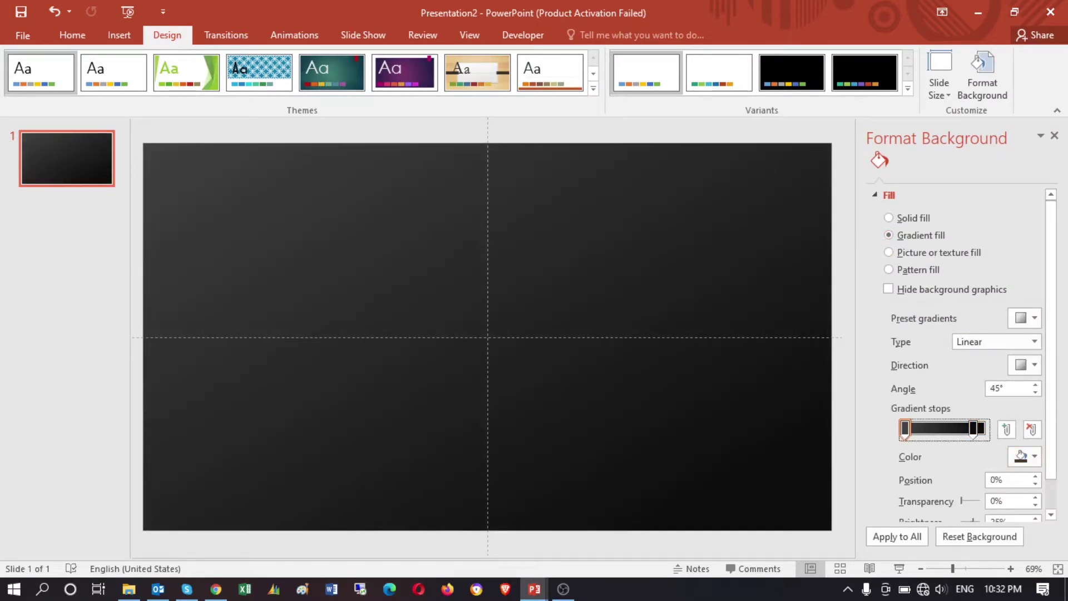
{"action": "left_click", "coordinate": [1023, 456]}
{"action": "left_click", "coordinate": [953, 355]}
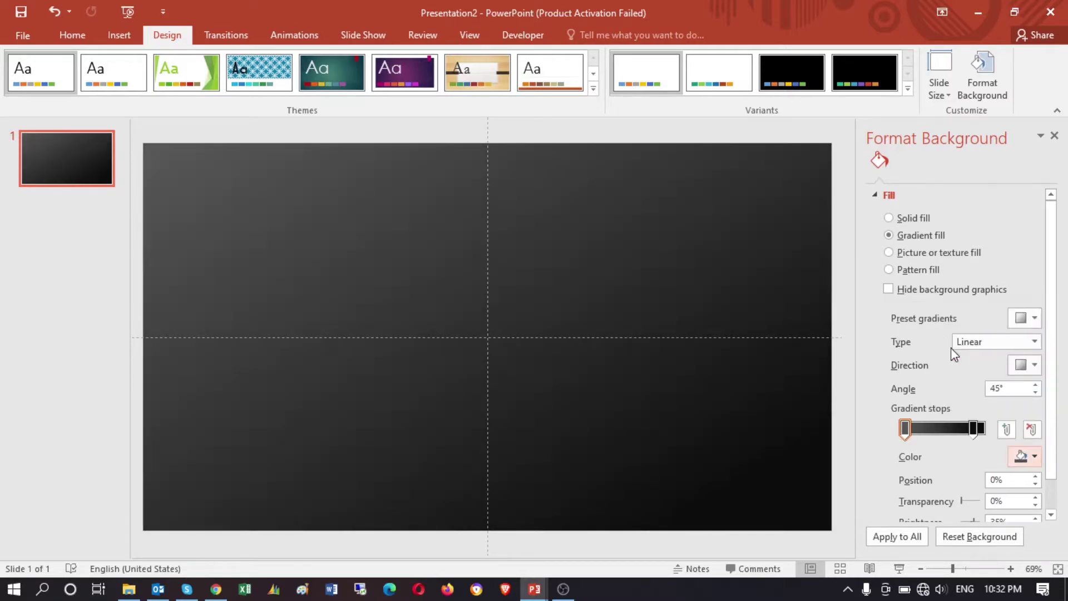
{"action": "left_click_drag", "start_coordinate": [974, 429], "coordinate": [984, 429]}
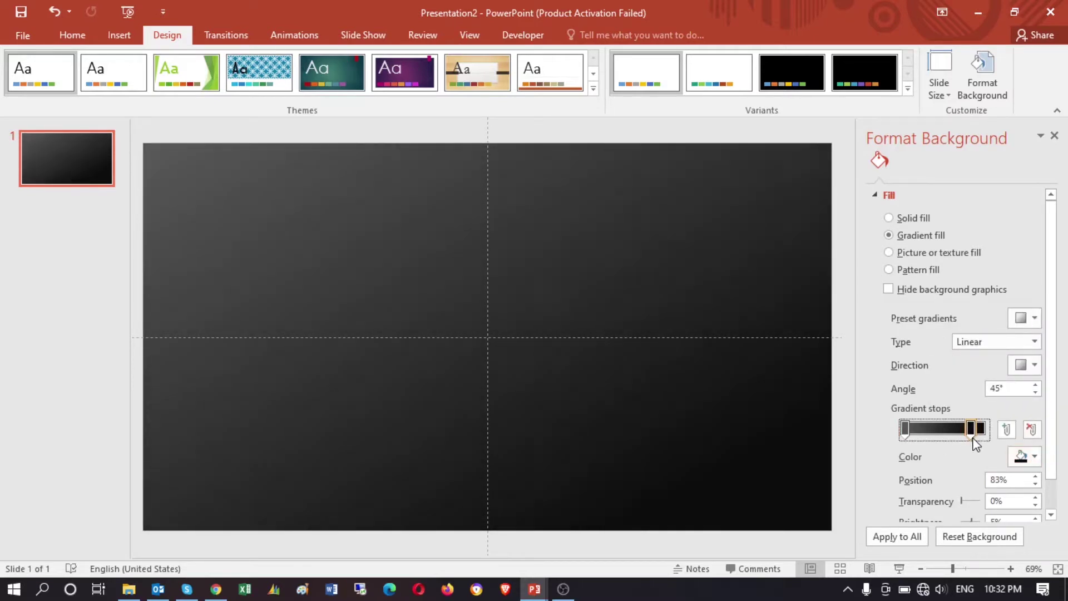
{"action": "left_click", "coordinate": [962, 428]}
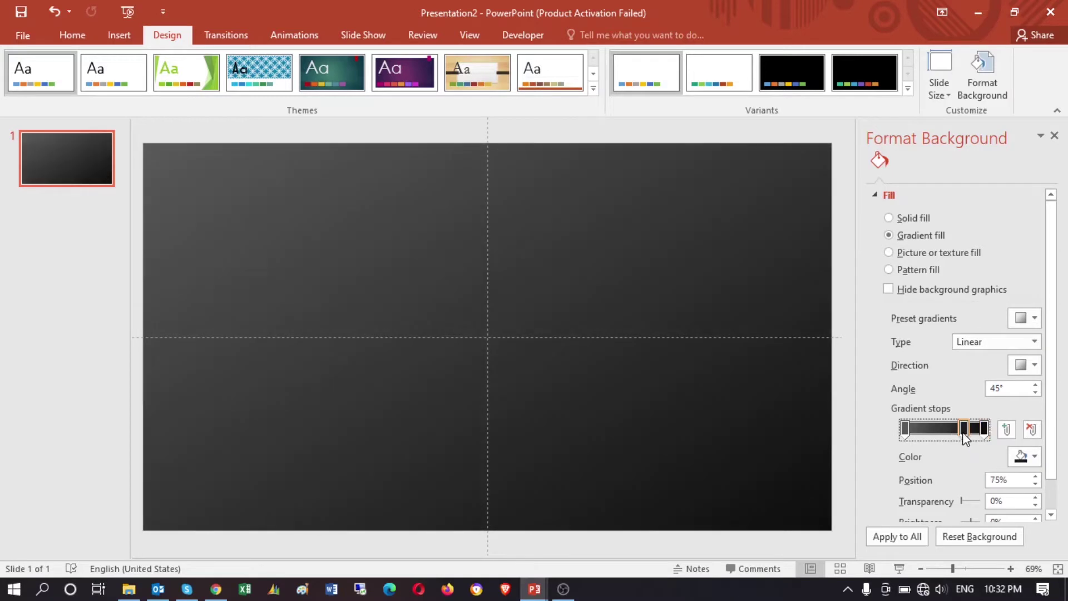
{"action": "left_click_drag", "start_coordinate": [961, 433], "coordinate": [957, 433]}
{"action": "left_click", "coordinate": [72, 36]}
Step: Insert a text box reading 2 and enlarge it to 96 pt
{"action": "left_click", "coordinate": [695, 59]}
{"action": "left_click", "coordinate": [309, 250]}
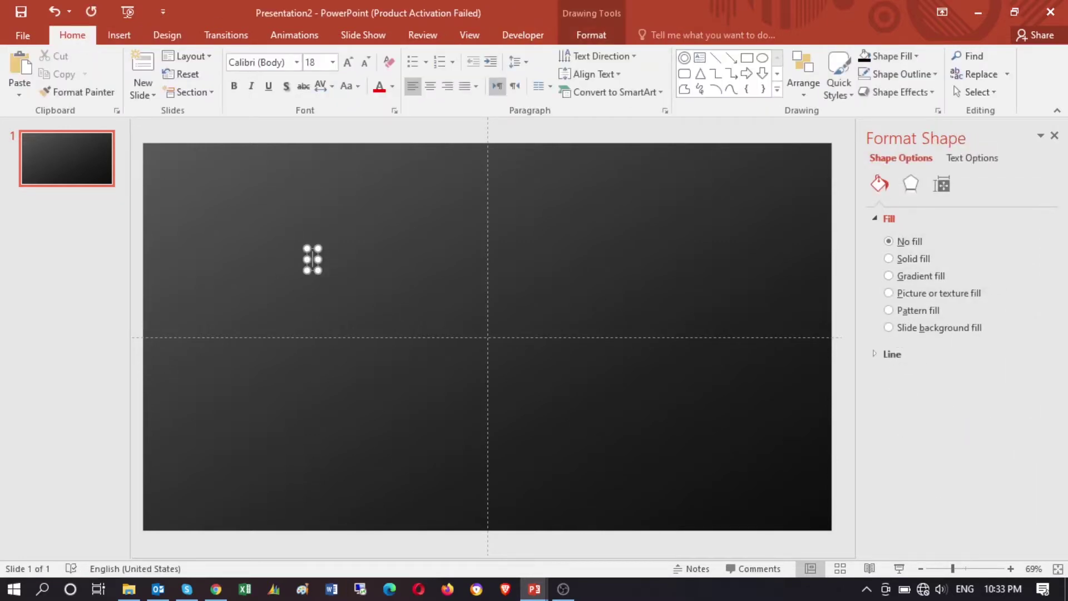
{"action": "type", "text": "2"}
{"action": "left_click", "coordinate": [348, 62]}
{"action": "left_click", "coordinate": [348, 63]}
{"action": "left_click", "coordinate": [349, 62]}
{"action": "left_click", "coordinate": [348, 63]}
Step: Set the 2 to LondonTwo bold at 199 pt and move it top-left
{"action": "left_click", "coordinate": [349, 63]}
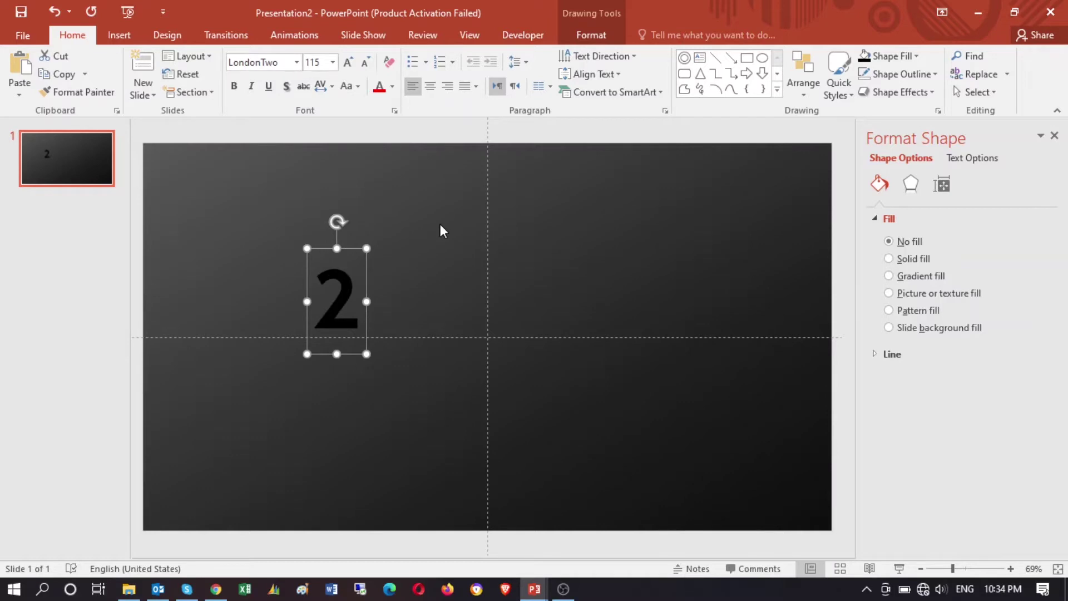
{"action": "left_click", "coordinate": [346, 64]}
{"action": "left_click", "coordinate": [346, 66]}
{"action": "left_click", "coordinate": [234, 86]}
{"action": "left_click_drag", "start_coordinate": [389, 296], "coordinate": [325, 206]}
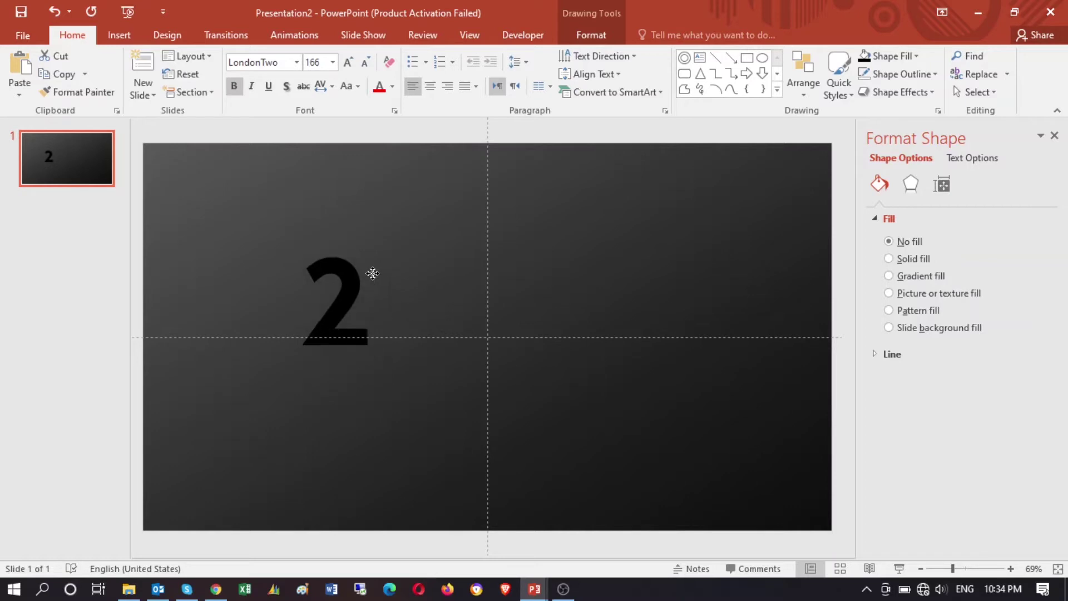
{"action": "left_click", "coordinate": [348, 62]}
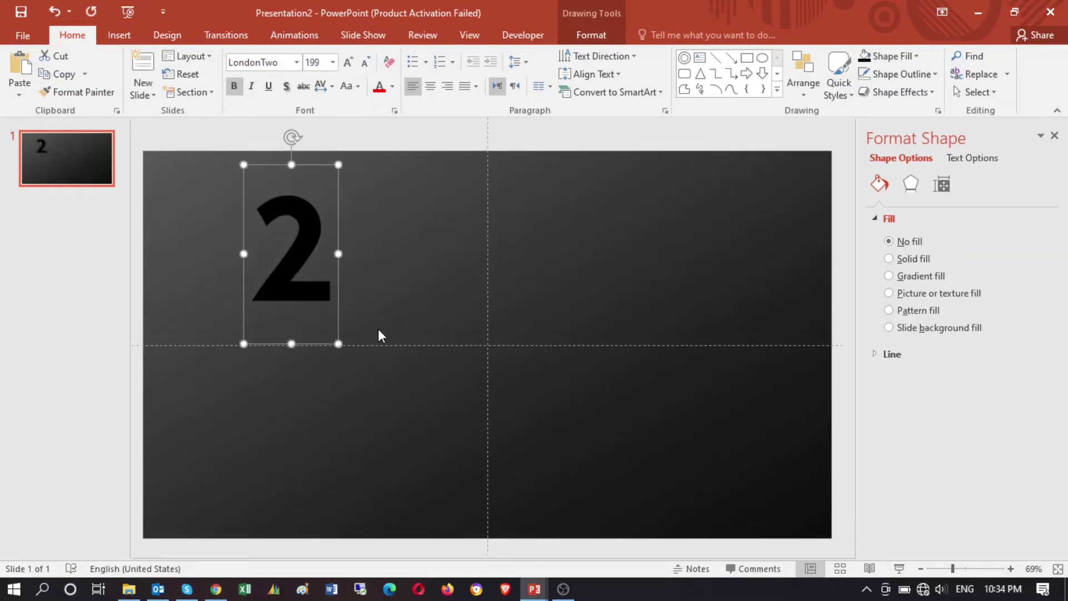
Step: Duplicate the text box, change it to 1, and place it right of centre
{"action": "key", "text": "ctrl+d"}
{"action": "type", "text": "1"}
{"action": "left_click_drag", "start_coordinate": [381, 245], "coordinate": [563, 245]}
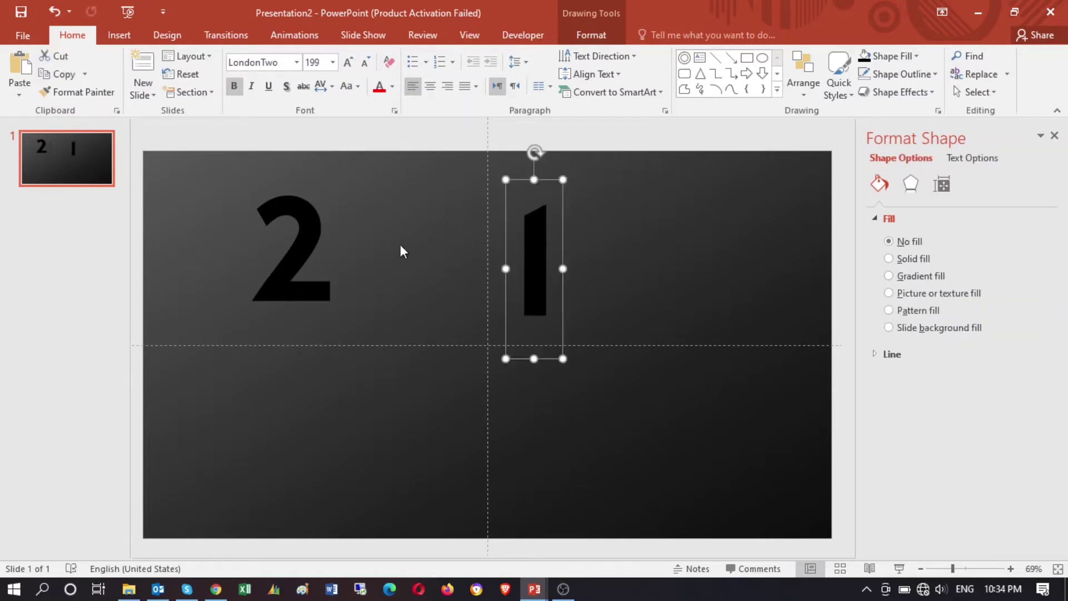
{"action": "left_click", "coordinate": [747, 57]}
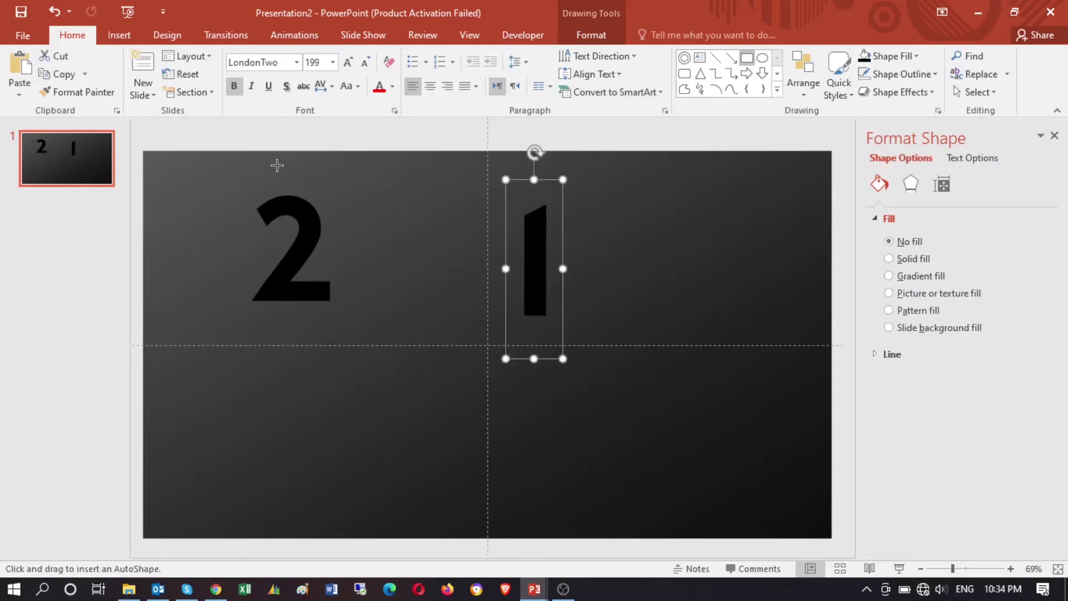
Step: Fragment the 2 out of a rectangle sent behind it and delete the leftover square
{"action": "left_click_drag", "start_coordinate": [220, 180], "coordinate": [357, 324]}
{"action": "right_click", "coordinate": [305, 260]}
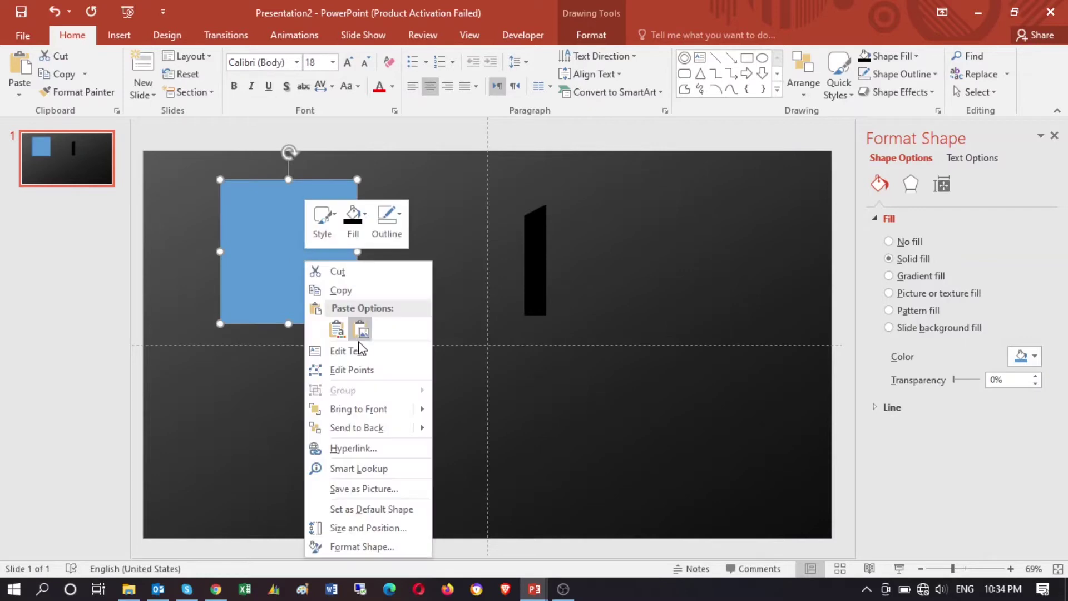
{"action": "mouse_move", "coordinate": [356, 427]}
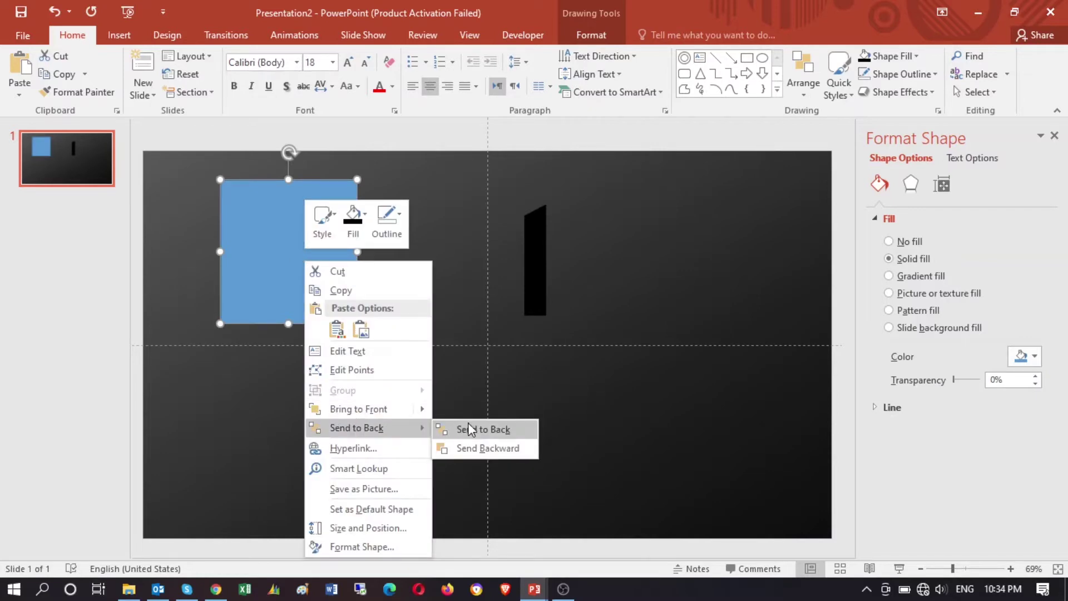
{"action": "left_click", "coordinate": [470, 428]}
{"action": "left_click", "coordinate": [306, 239], "text": "shift"}
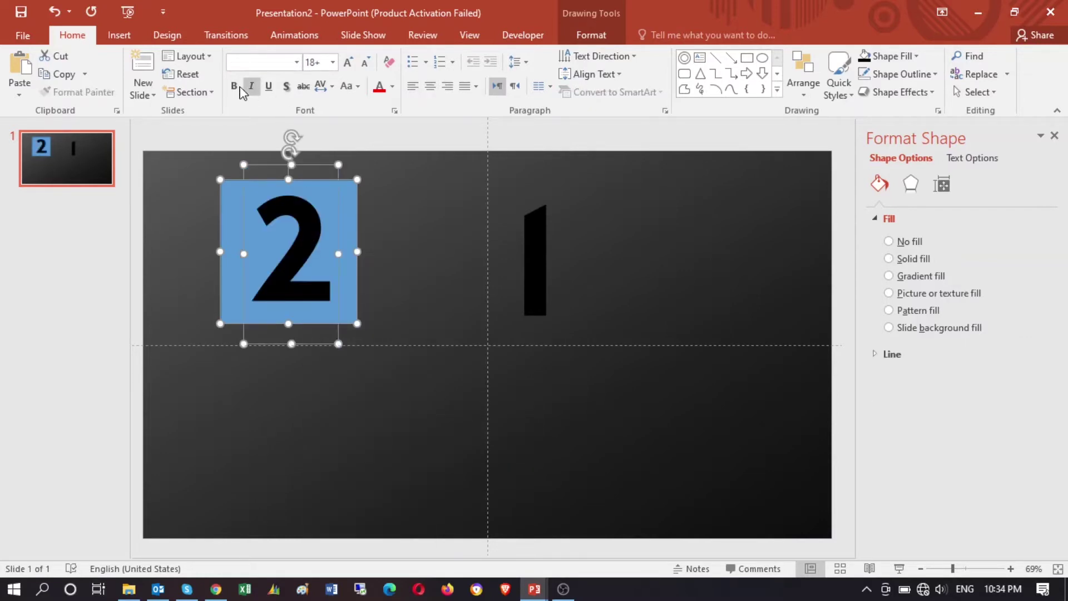
{"action": "left_click", "coordinate": [591, 34]}
{"action": "left_click", "coordinate": [167, 92]}
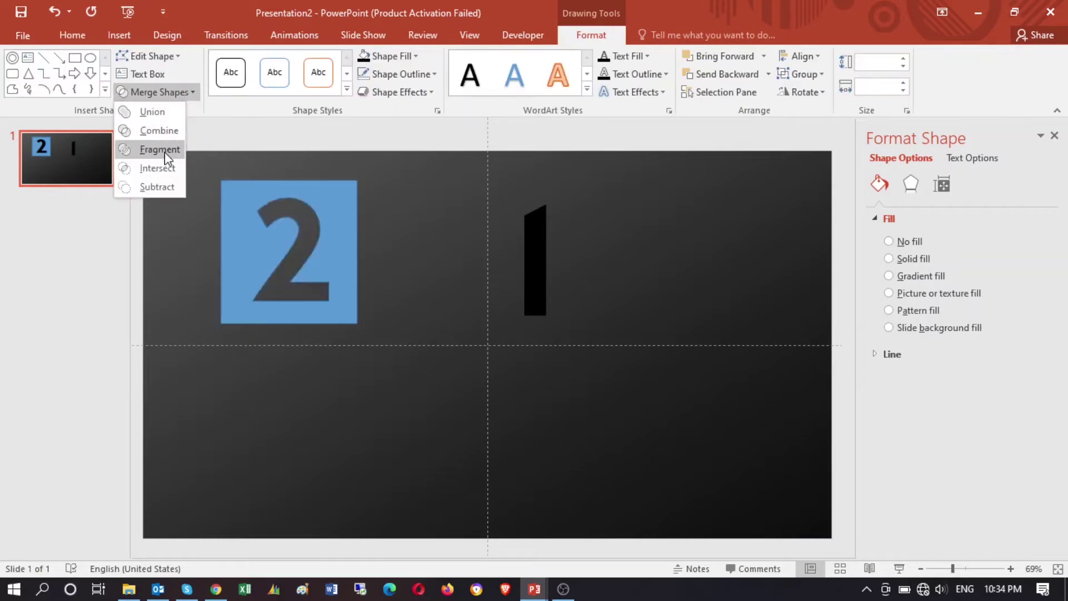
{"action": "left_click", "coordinate": [160, 149]}
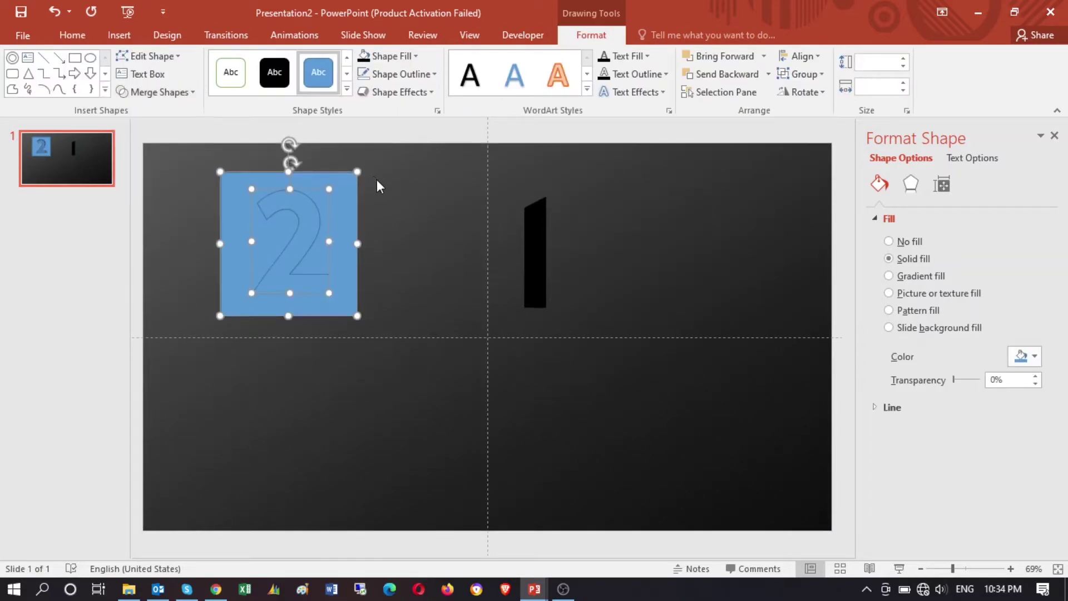
{"action": "left_click", "coordinate": [369, 206]}
{"action": "left_click", "coordinate": [342, 214]}
{"action": "key", "text": "Delete"}
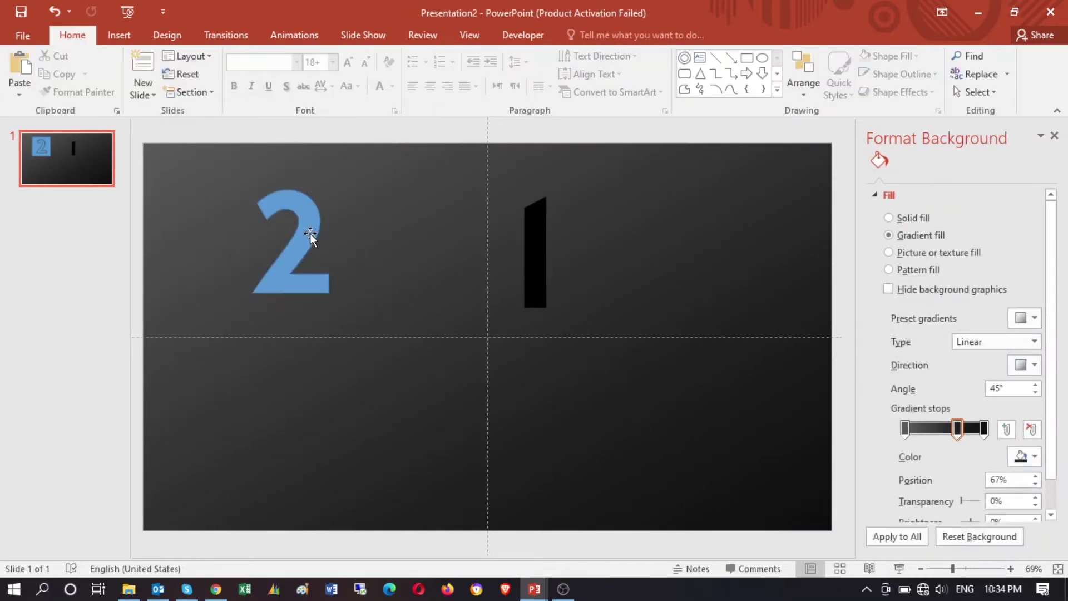
{"action": "left_click", "coordinate": [304, 236]}
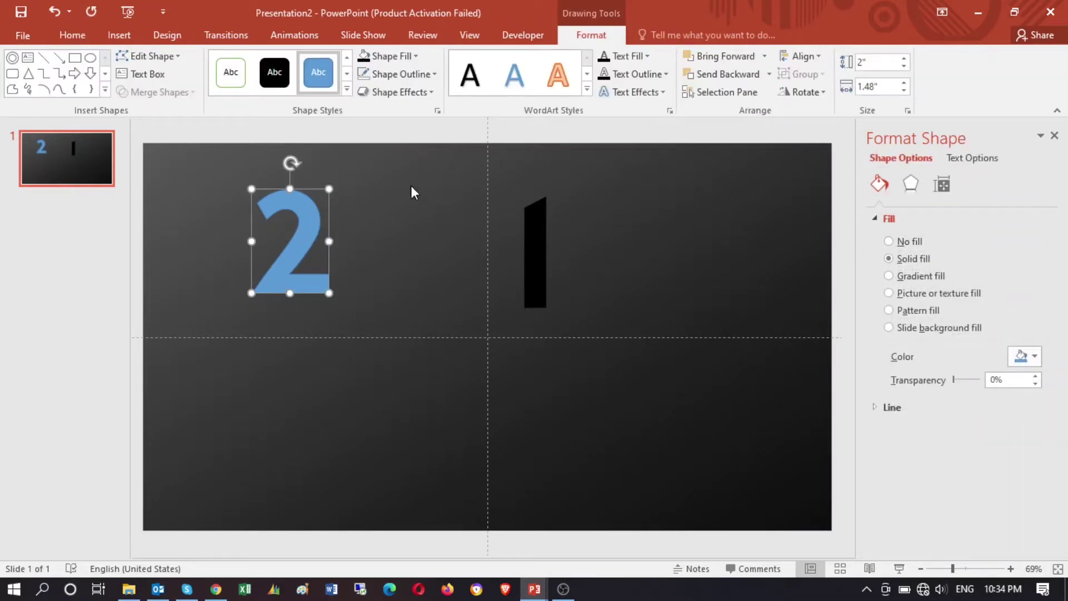
Step: Fragment the 1 out of a rectangle behind it and delete the leftover piece
{"action": "left_click", "coordinate": [75, 57]}
{"action": "mouse_move", "coordinate": [494, 173]}
{"action": "left_mouse_down"}
{"action": "mouse_move", "coordinate": [546, 302]}
{"action": "mouse_move", "coordinate": [581, 336]}
{"action": "left_mouse_up"}
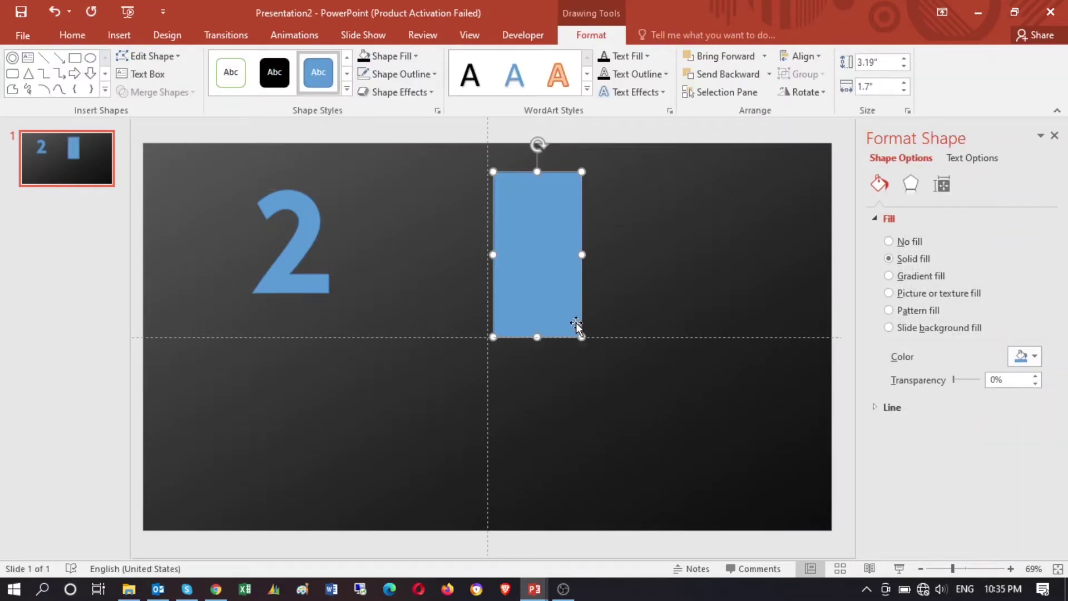
{"action": "right_click", "coordinate": [542, 266]}
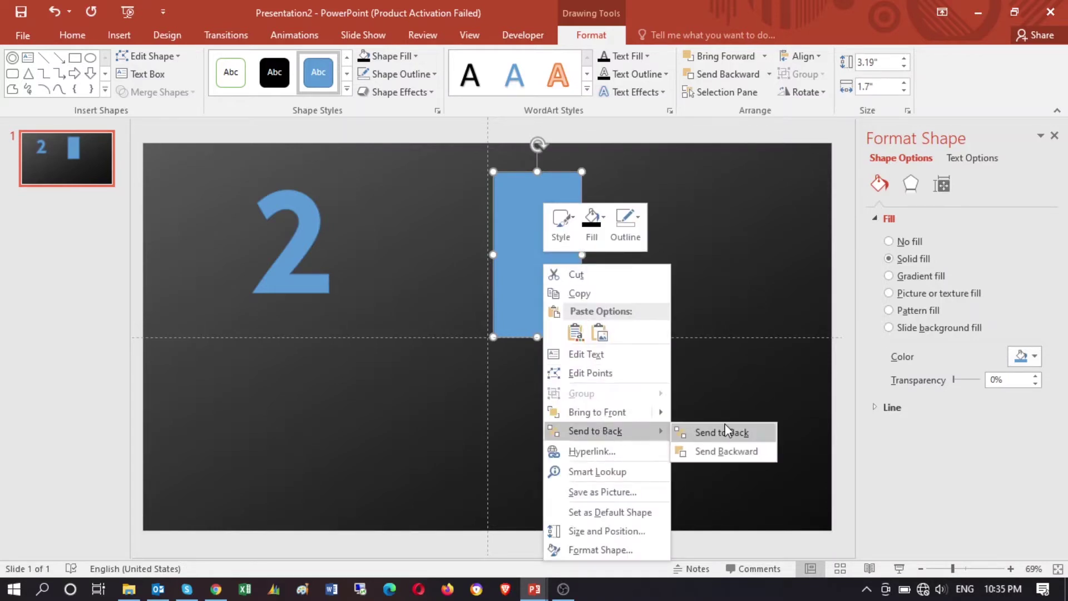
{"action": "left_click", "coordinate": [722, 432]}
{"action": "left_click", "coordinate": [535, 253], "text": "shift"}
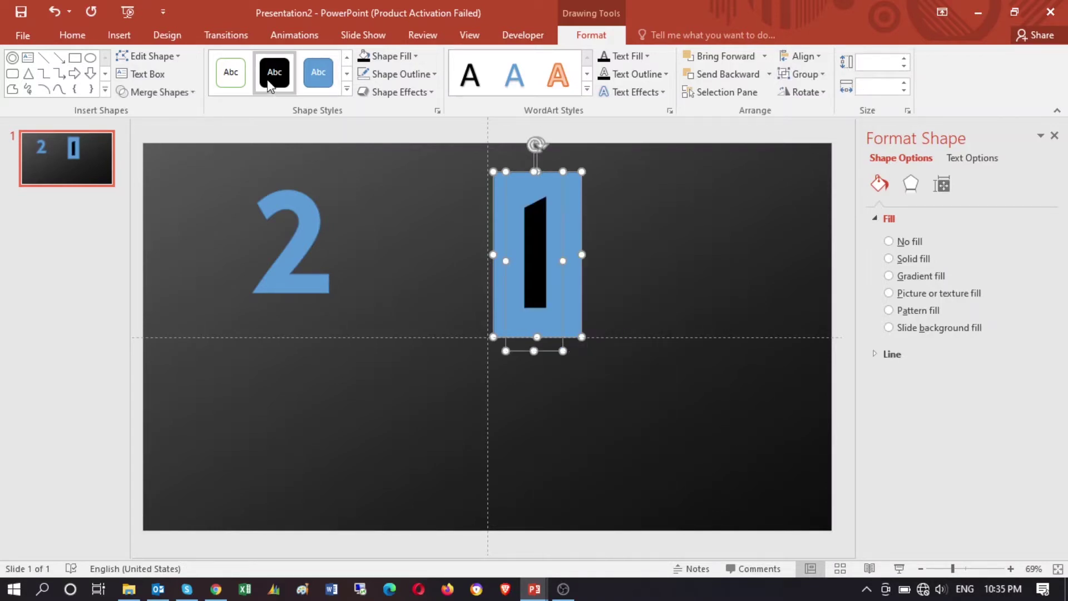
{"action": "left_click", "coordinate": [158, 92]}
{"action": "left_click", "coordinate": [159, 149]}
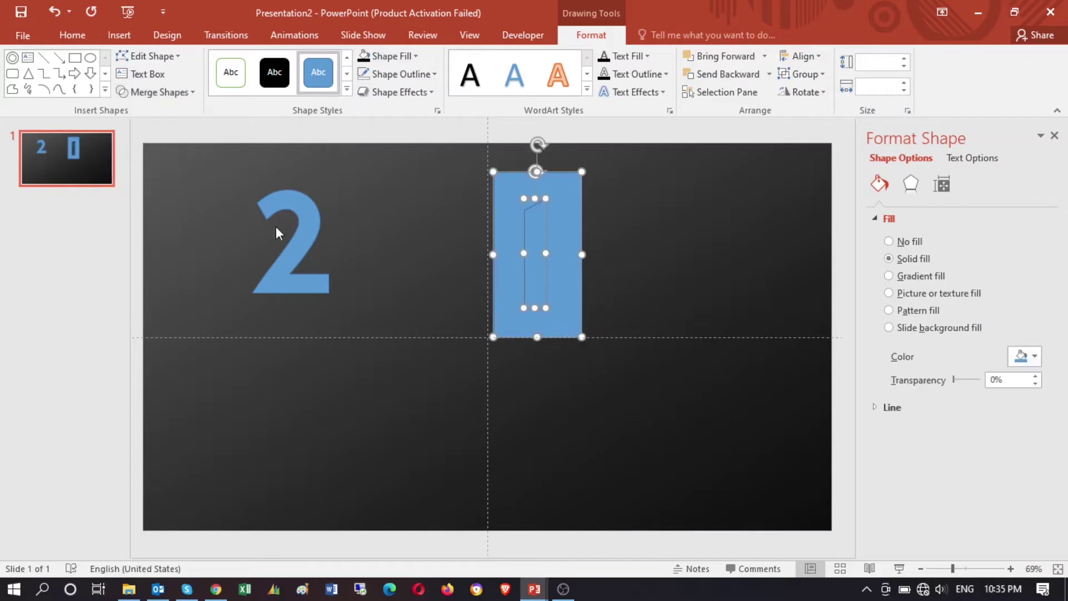
{"action": "left_click", "coordinate": [606, 243]}
{"action": "left_click", "coordinate": [568, 239]}
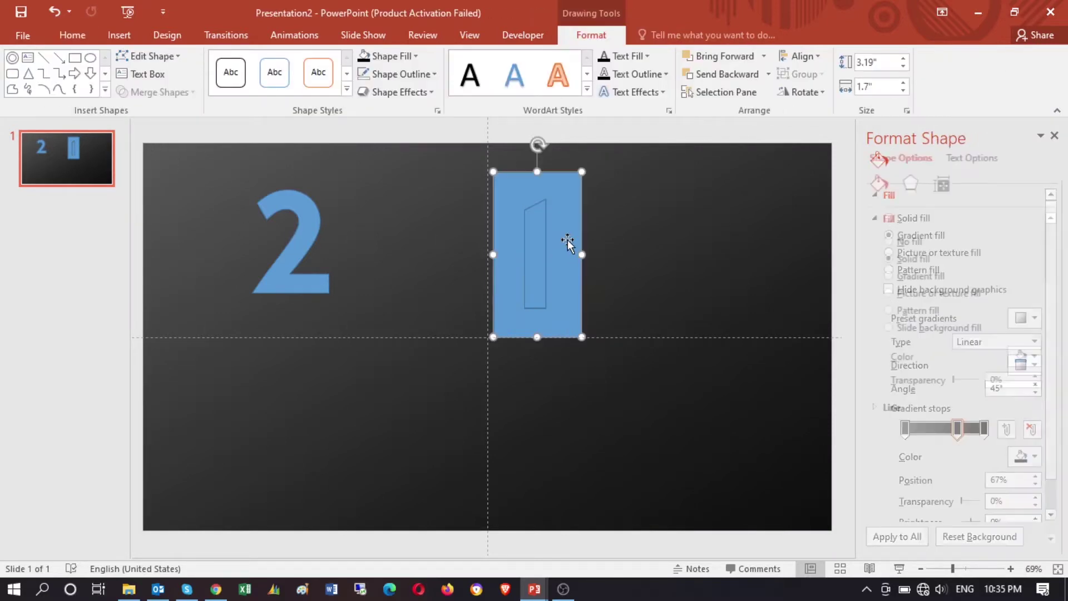
{"action": "key", "text": "Delete"}
Step: Draw a Donut shape as the 0 and place it just below the top 2
{"action": "left_click_drag", "start_coordinate": [391, 291], "coordinate": [492, 393]}
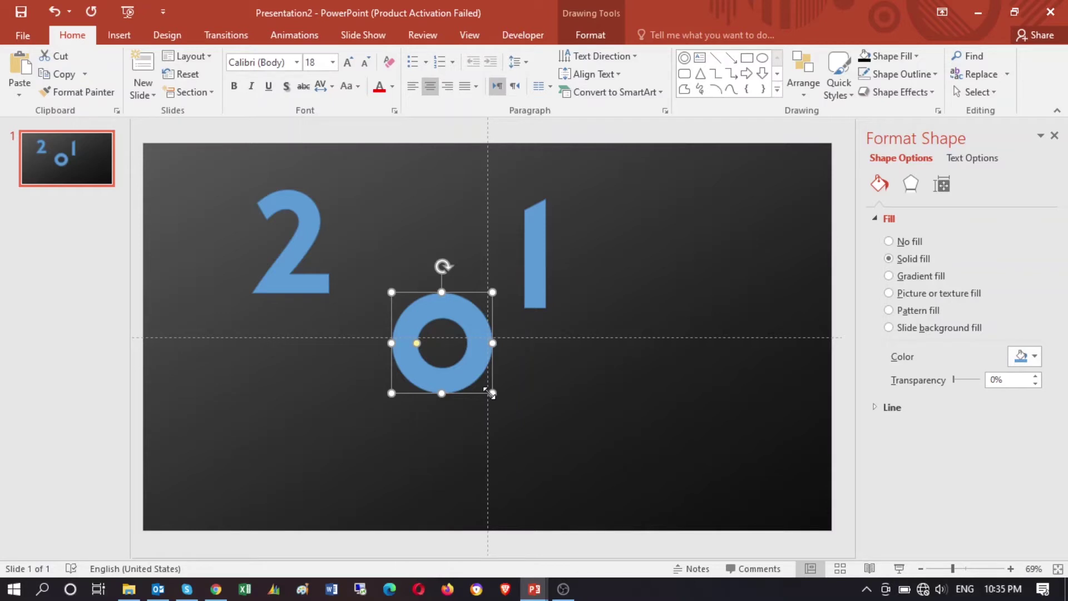
{"action": "left_click_drag", "start_coordinate": [470, 376], "coordinate": [321, 379]}
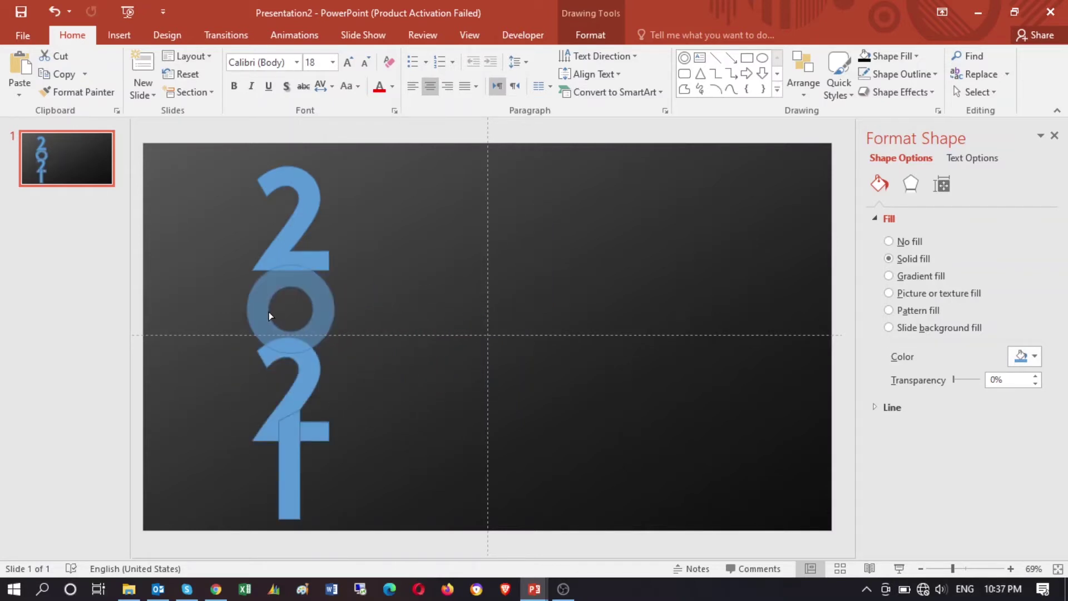
{"action": "left_click", "coordinate": [422, 261]}
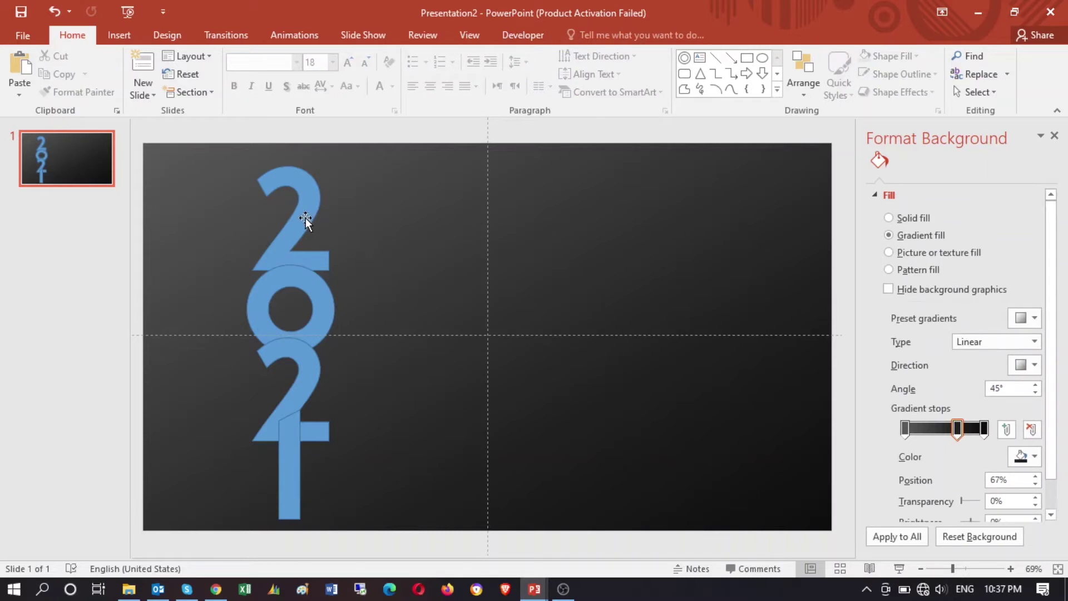
{"action": "left_click", "coordinate": [306, 218]}
{"action": "left_click", "coordinate": [420, 231]}
{"action": "left_click", "coordinate": [747, 58]}
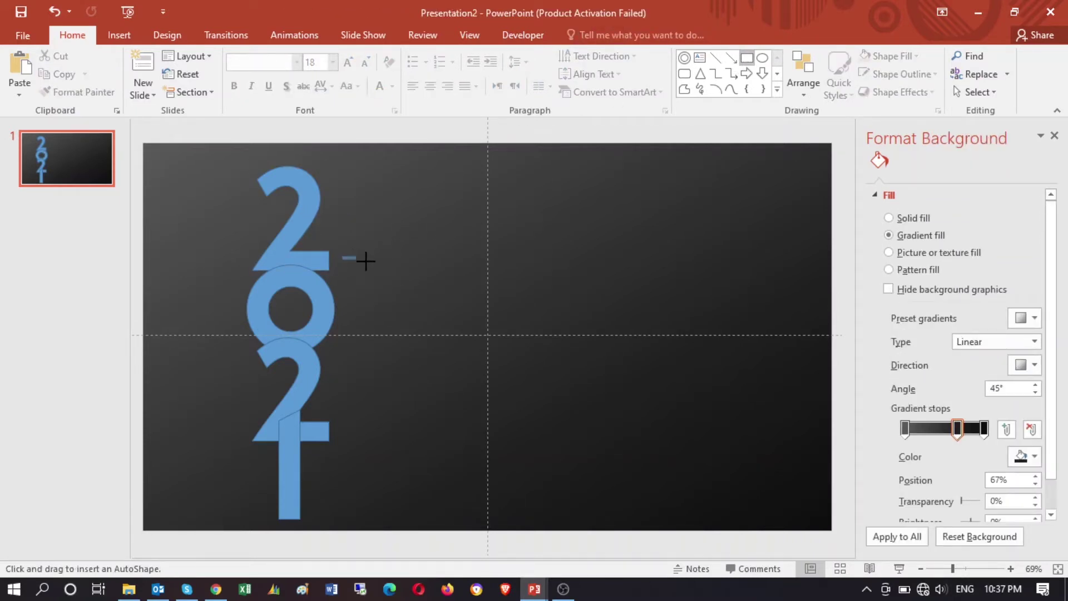
Step: Draw a long thin bar extending right from the base of the top 2
{"action": "left_click_drag", "start_coordinate": [342, 256], "coordinate": [825, 273]}
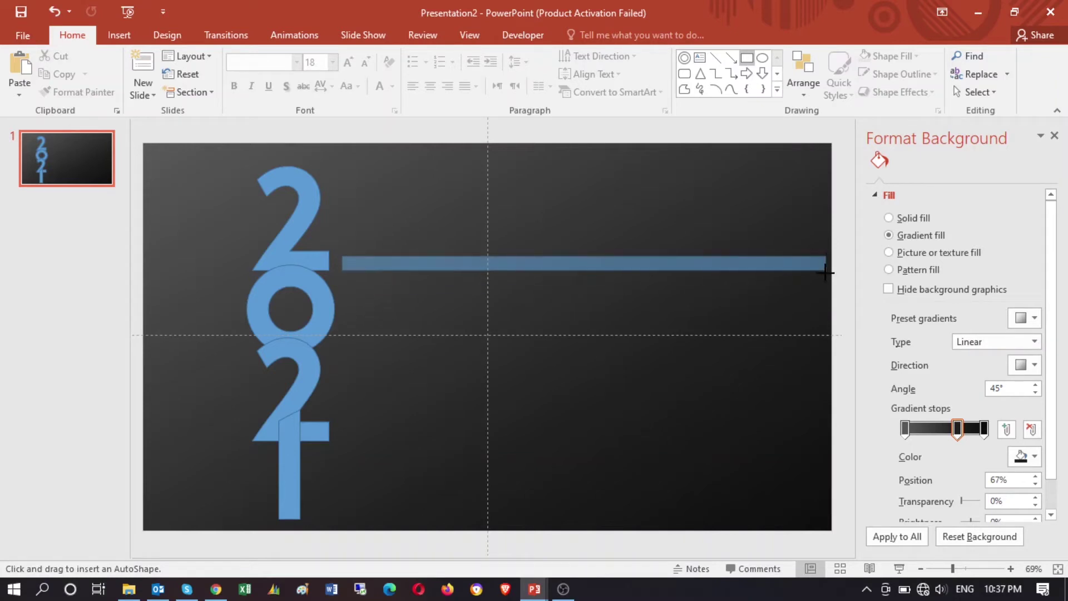
{"action": "left_click_drag", "start_coordinate": [833, 273], "coordinate": [834, 271]}
{"action": "left_click_drag", "start_coordinate": [342, 262], "coordinate": [326, 269]}
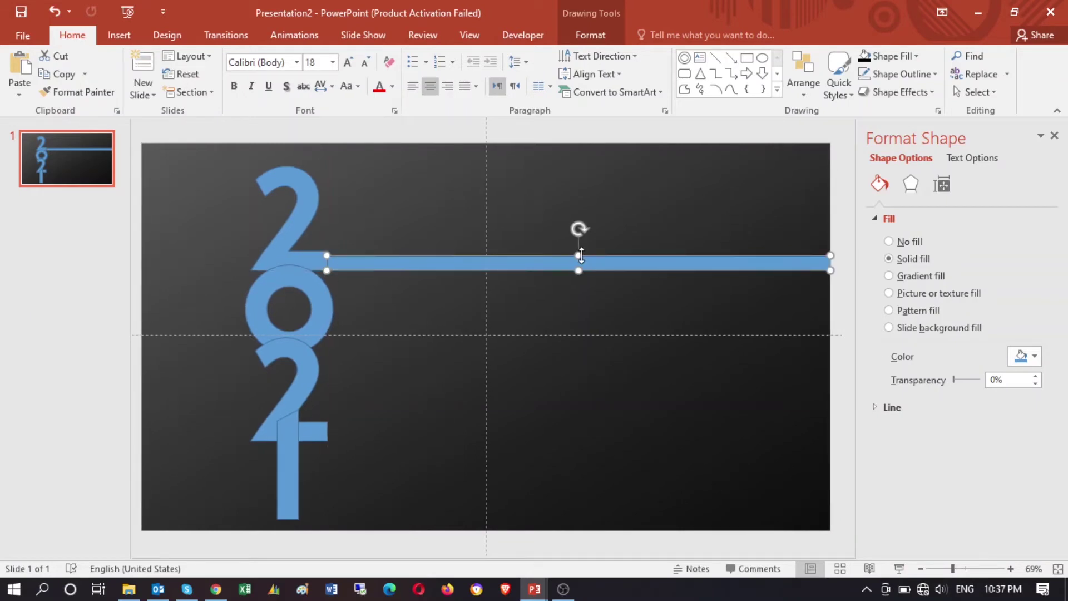
{"action": "left_click_drag", "start_coordinate": [582, 255], "coordinate": [579, 251]}
Step: Replace the lower 2 with a copy of the top 2 and its bar, placed above the 1
{"action": "double_click", "coordinate": [295, 368]}
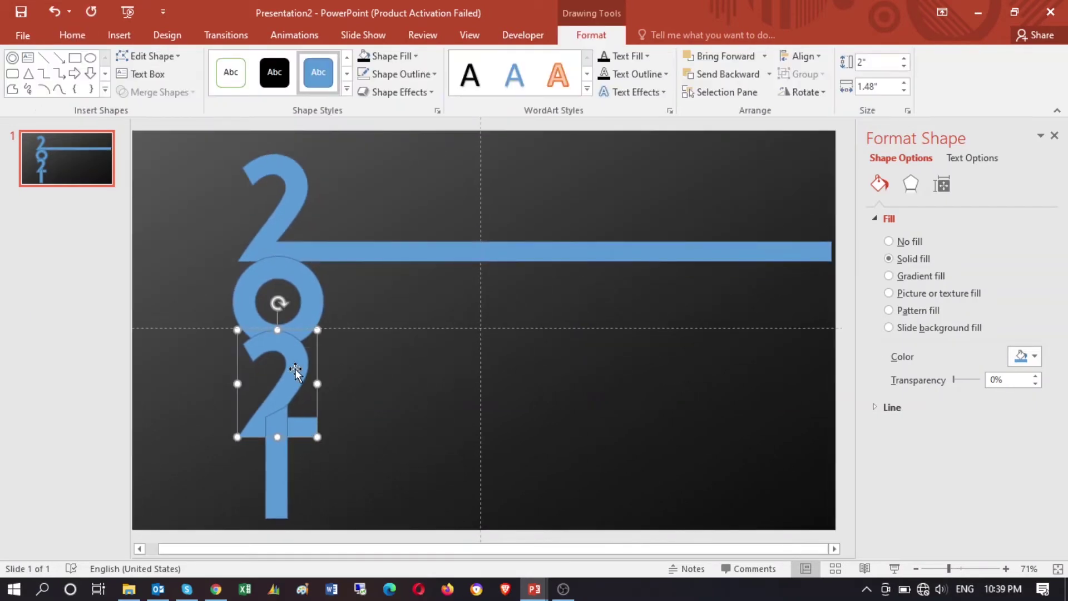
{"action": "key", "text": "Delete"}
{"action": "left_click", "coordinate": [374, 258]}
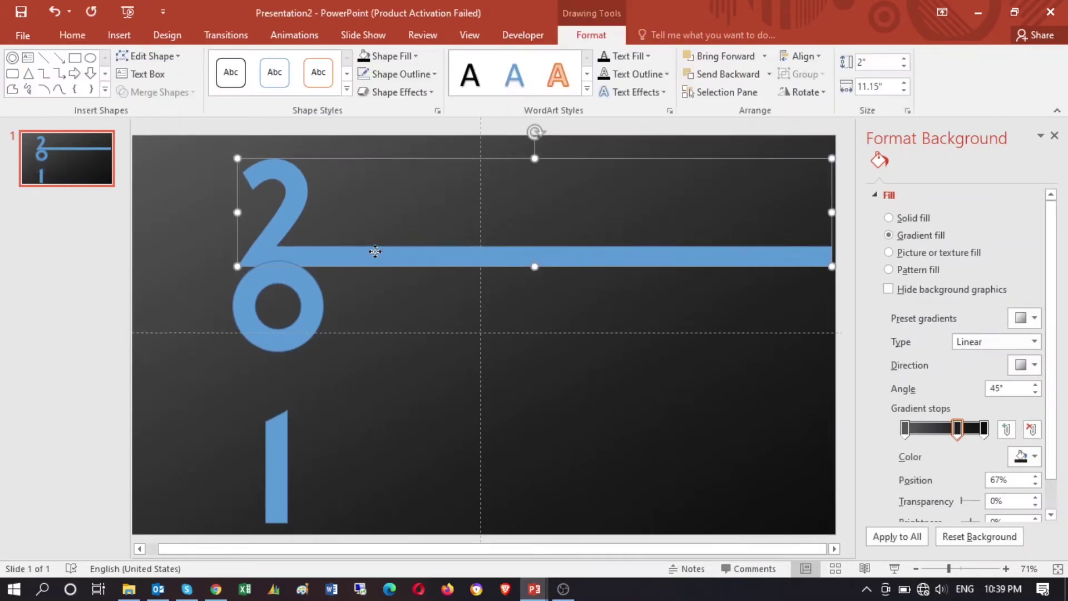
{"action": "key", "text": "ctrl+v"}
{"action": "left_click_drag", "start_coordinate": [367, 262], "coordinate": [358, 424]}
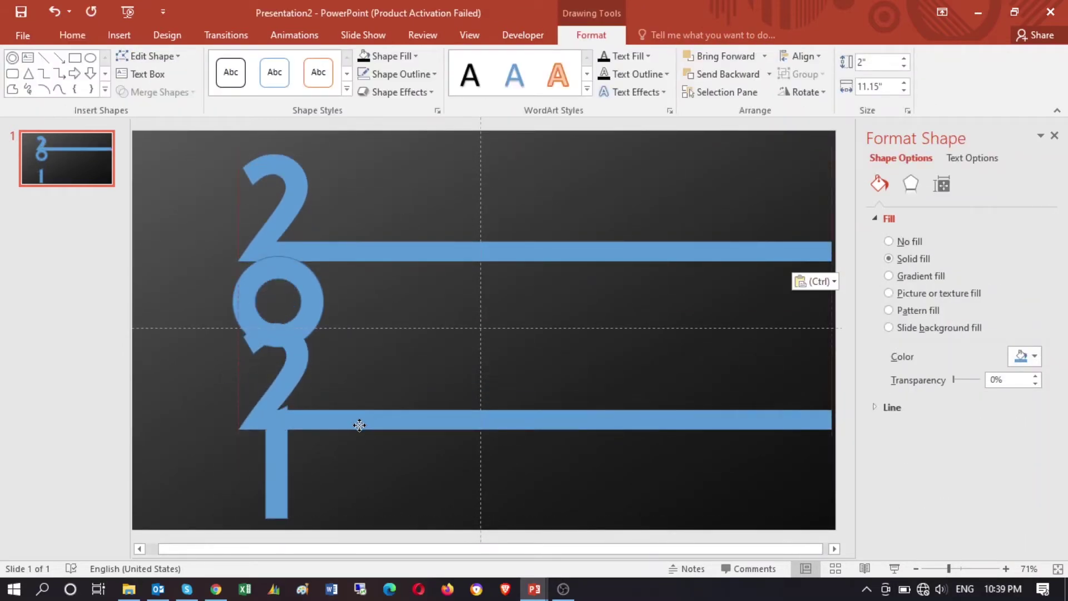
{"action": "left_click_drag", "start_coordinate": [359, 425], "coordinate": [360, 429]}
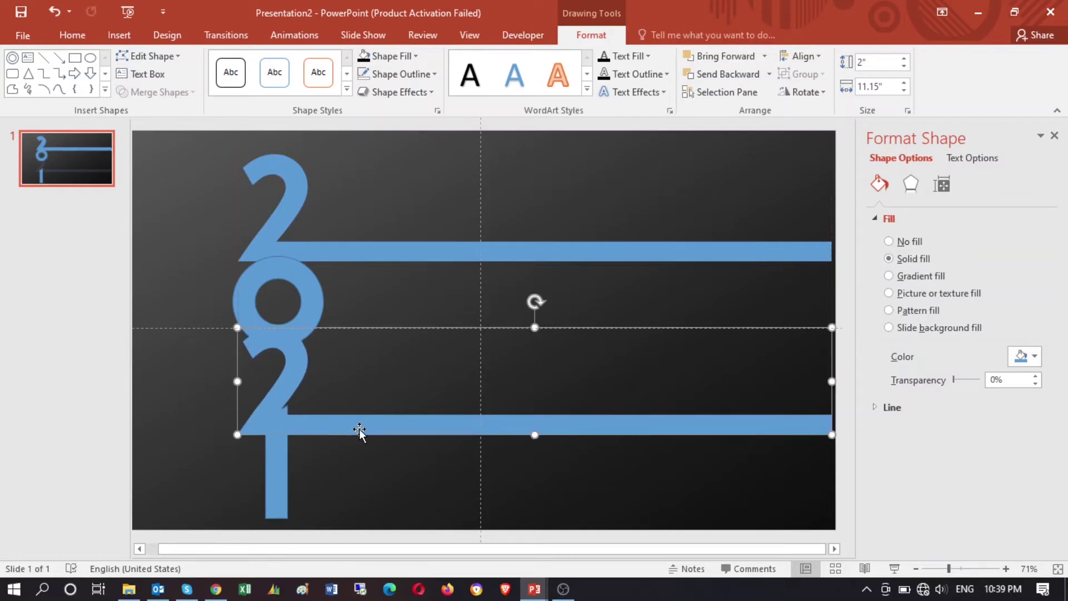
{"action": "left_click", "coordinate": [396, 374]}
{"action": "left_click", "coordinate": [299, 288]}
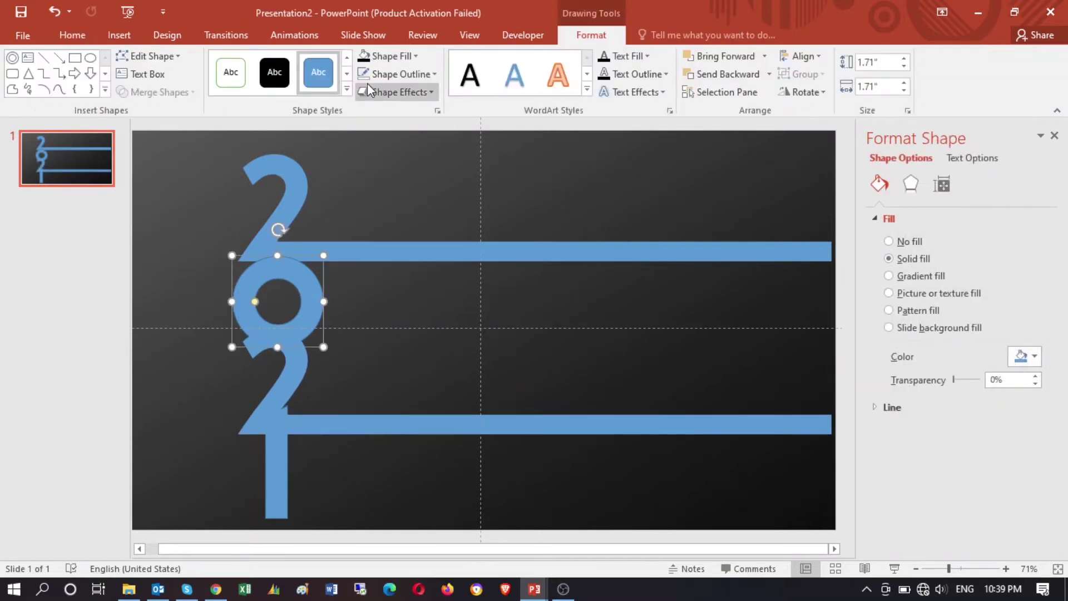
{"action": "key", "text": "ctrl+z"}
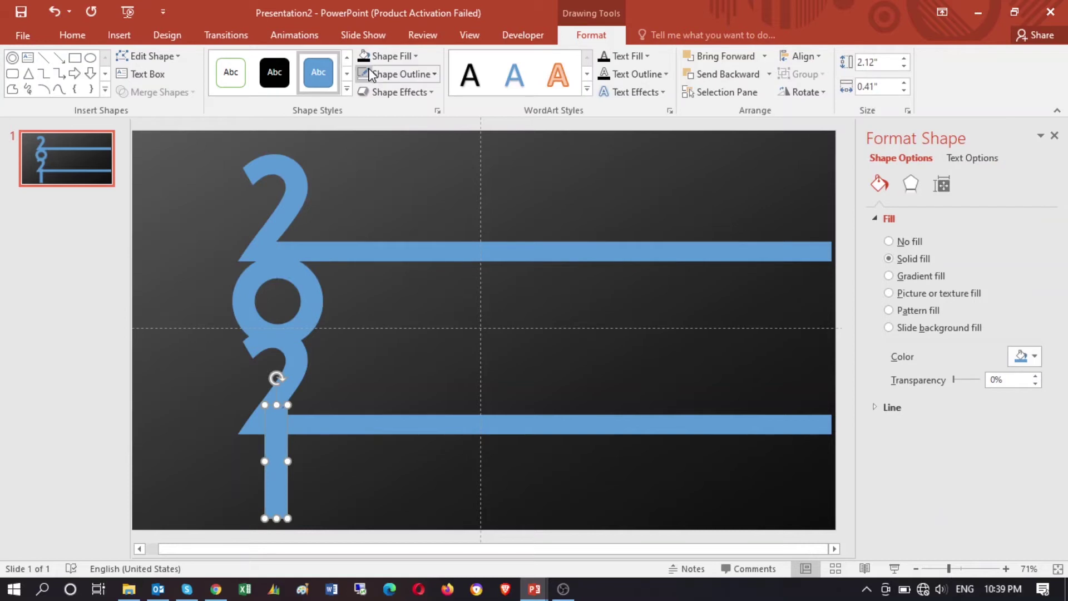
{"action": "left_click", "coordinate": [358, 472]}
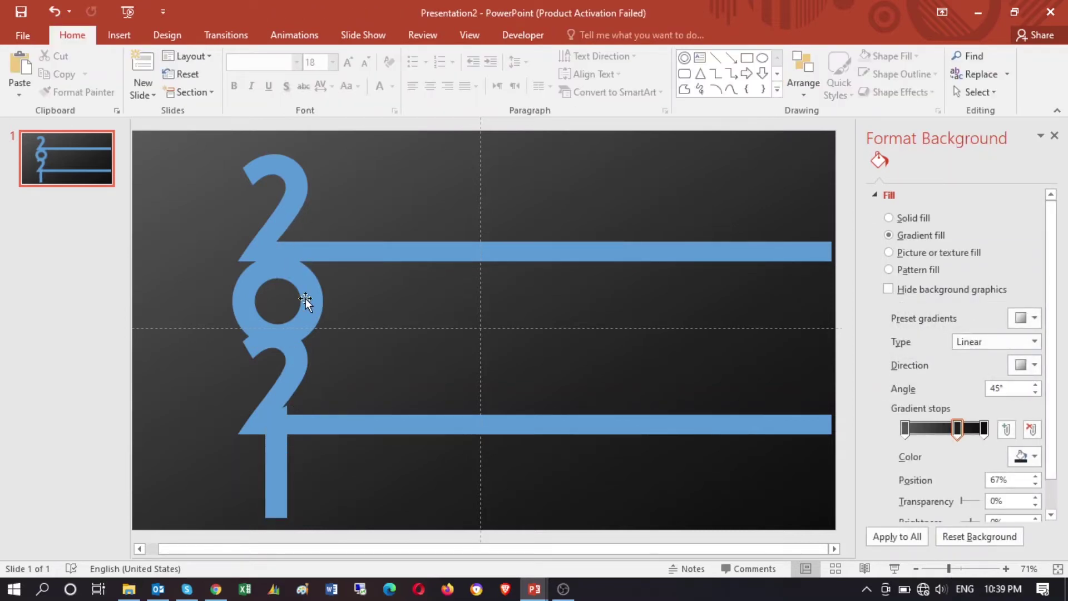
{"action": "left_click", "coordinate": [293, 212]}
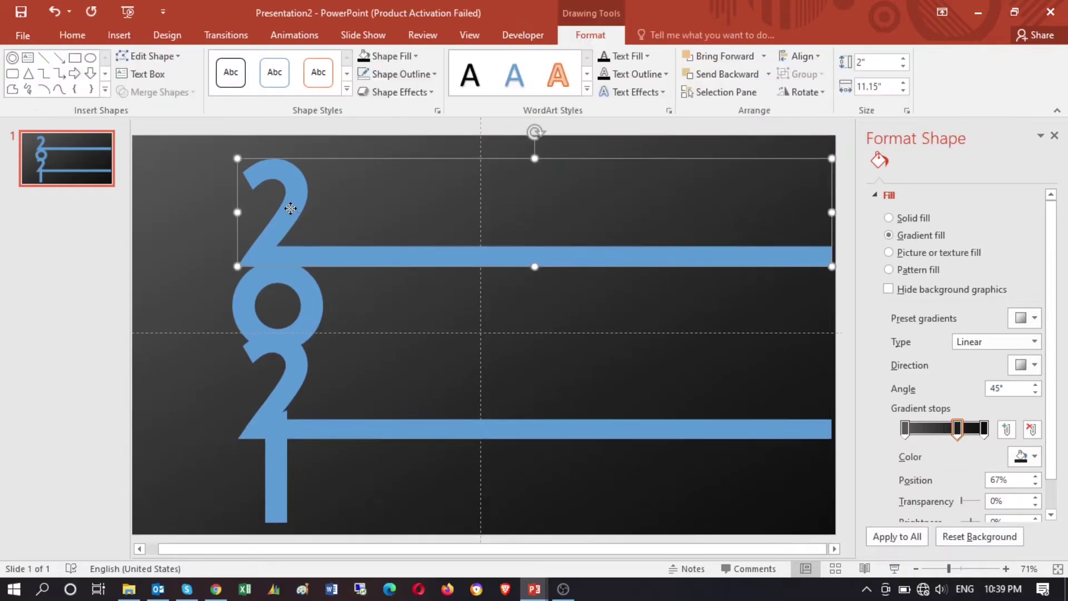
Step: Give the top 2 a two-stop dark grey gradient fill
{"action": "left_click", "coordinate": [917, 276]}
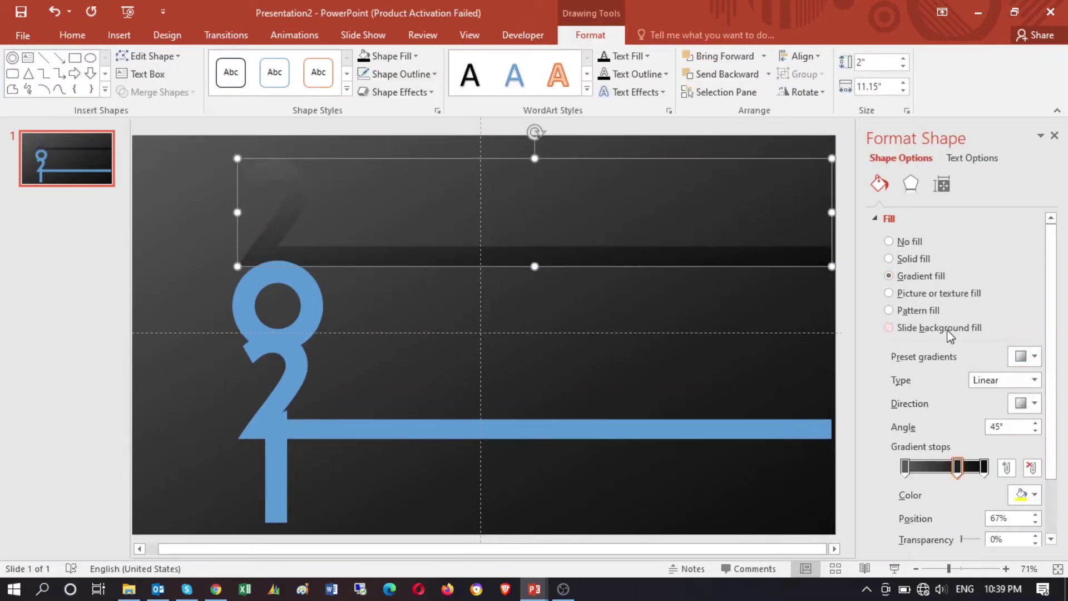
{"action": "left_click", "coordinate": [958, 467]}
{"action": "key", "text": "Delete"}
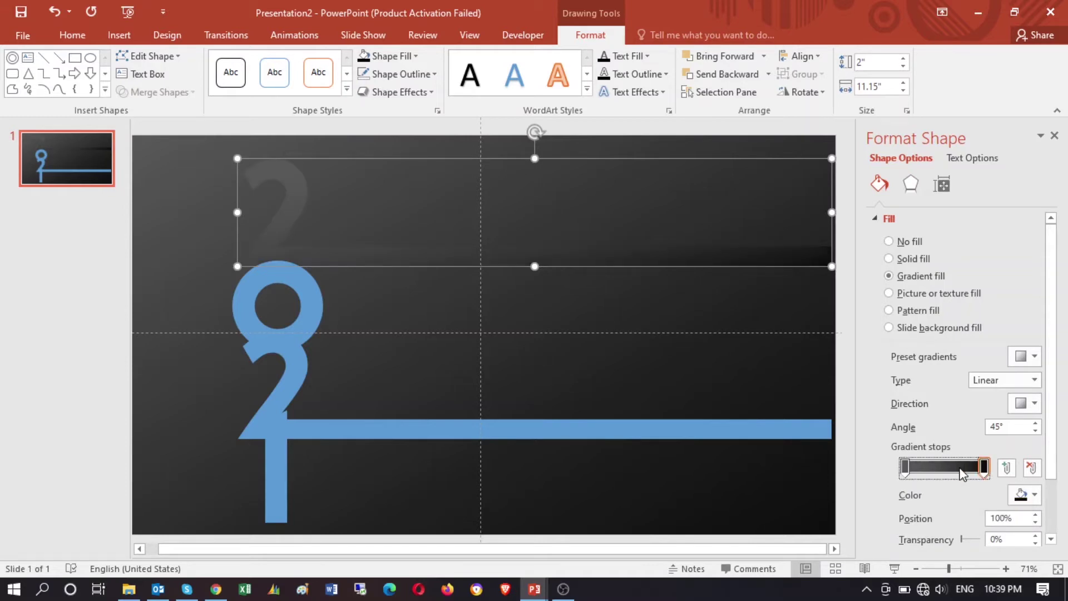
{"action": "left_click", "coordinate": [904, 468]}
{"action": "left_click_drag", "start_coordinate": [900, 476], "coordinate": [914, 481]}
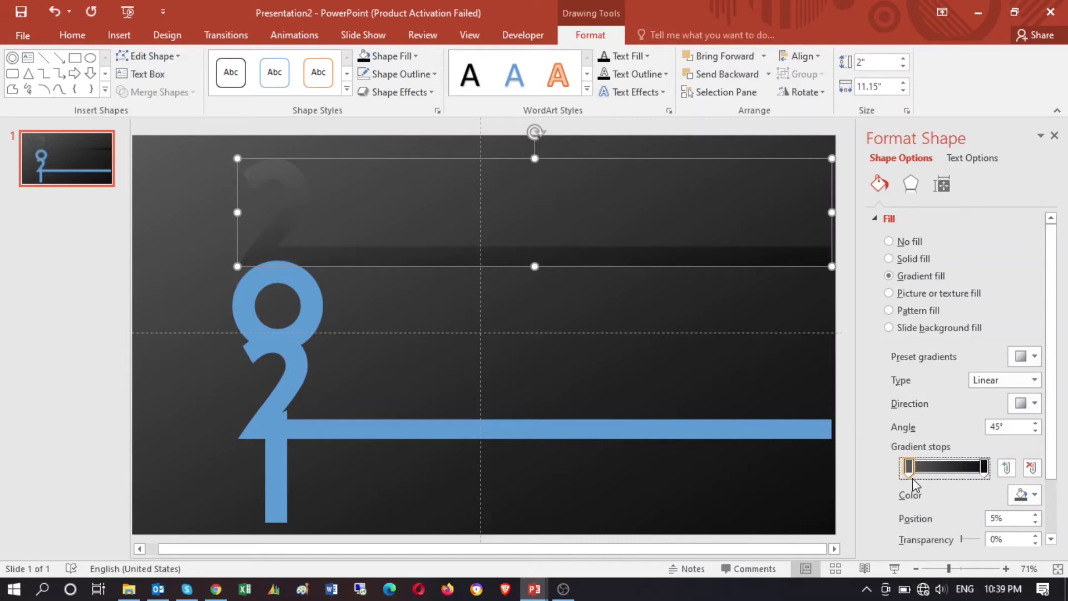
{"action": "left_click", "coordinate": [1025, 494]}
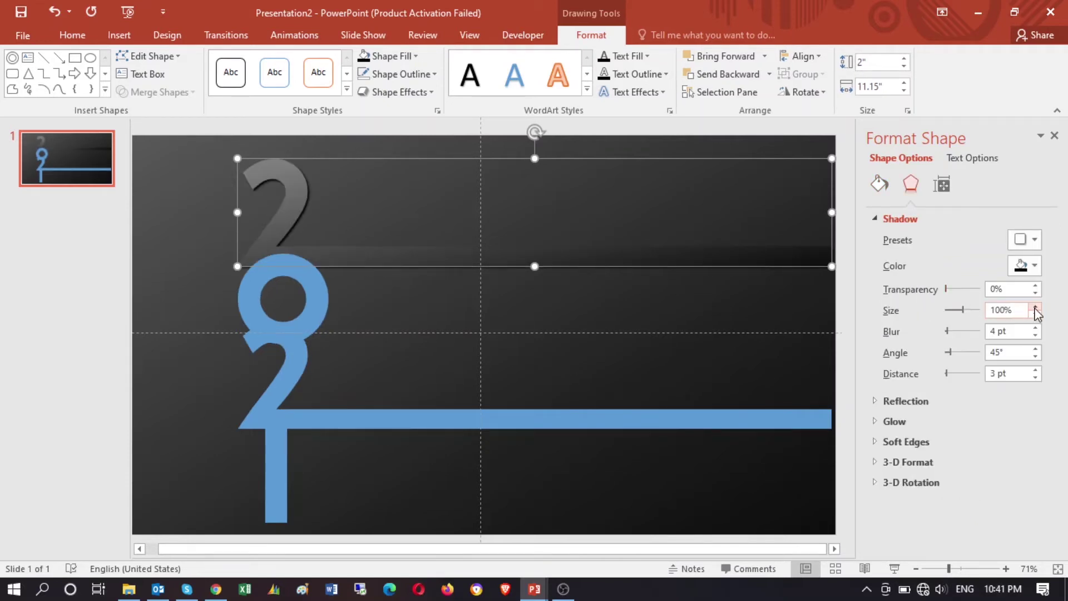
Step: Add a soft black drop shadow with 29 pt blur and 112% size
{"action": "left_click", "coordinate": [1036, 307]}
{"action": "left_click", "coordinate": [1036, 307]}
{"action": "left_click", "coordinate": [1036, 307]}
{"action": "left_click", "coordinate": [1036, 307]}
{"action": "left_click", "coordinate": [1036, 307]}
{"action": "left_click", "coordinate": [1036, 307]}
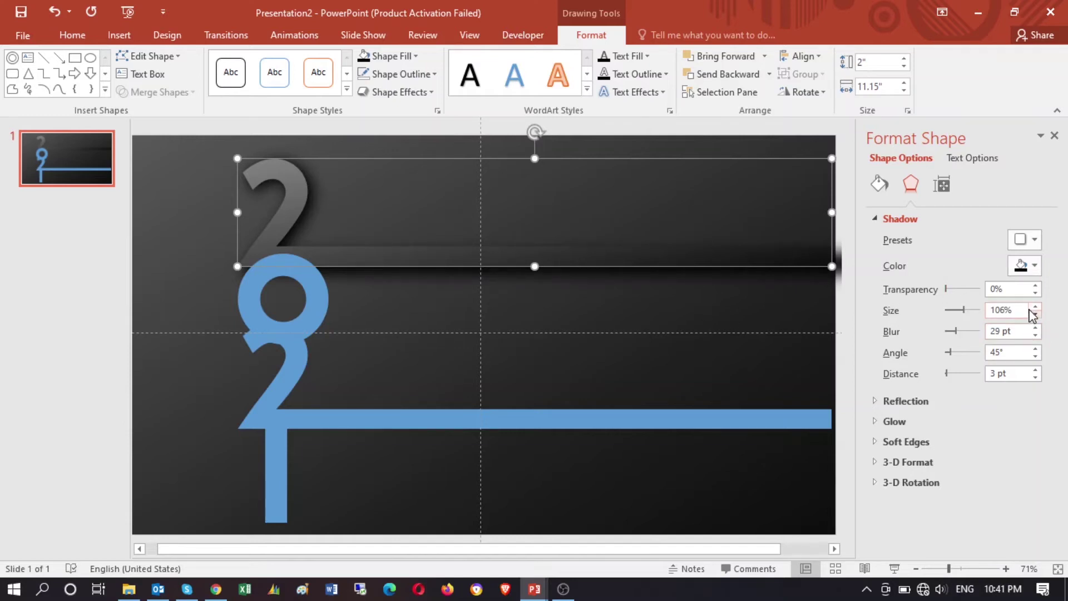
{"action": "left_click", "coordinate": [1035, 306]}
{"action": "left_click", "coordinate": [1034, 307]}
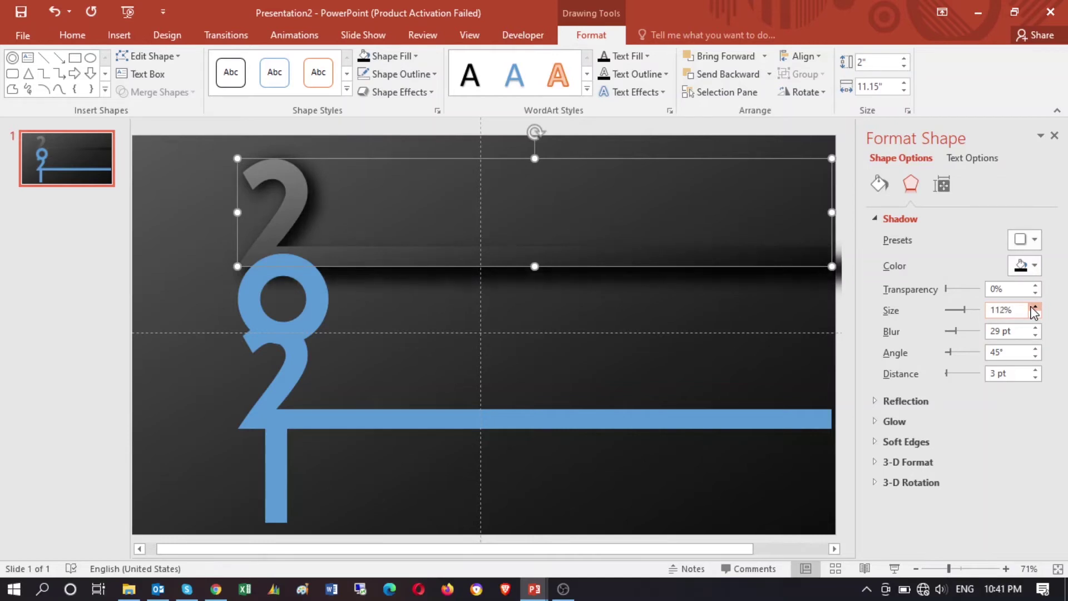
Step: Repeat the drop shadow with F4 on the 0 ring and the lower 2
{"action": "left_click", "coordinate": [324, 302]}
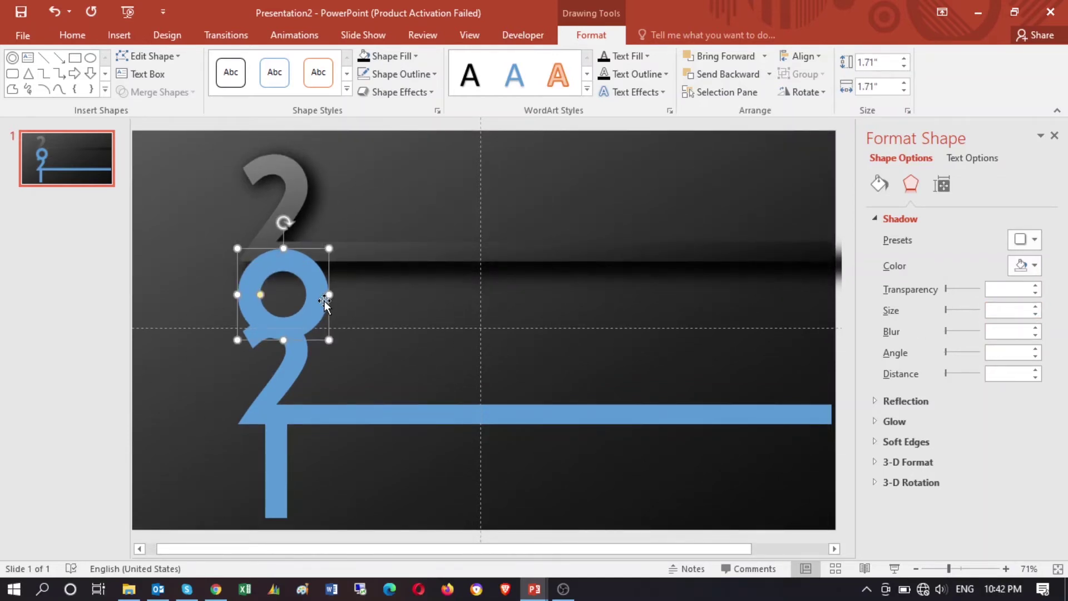
{"action": "key", "text": "F4"}
{"action": "left_click", "coordinate": [293, 360]}
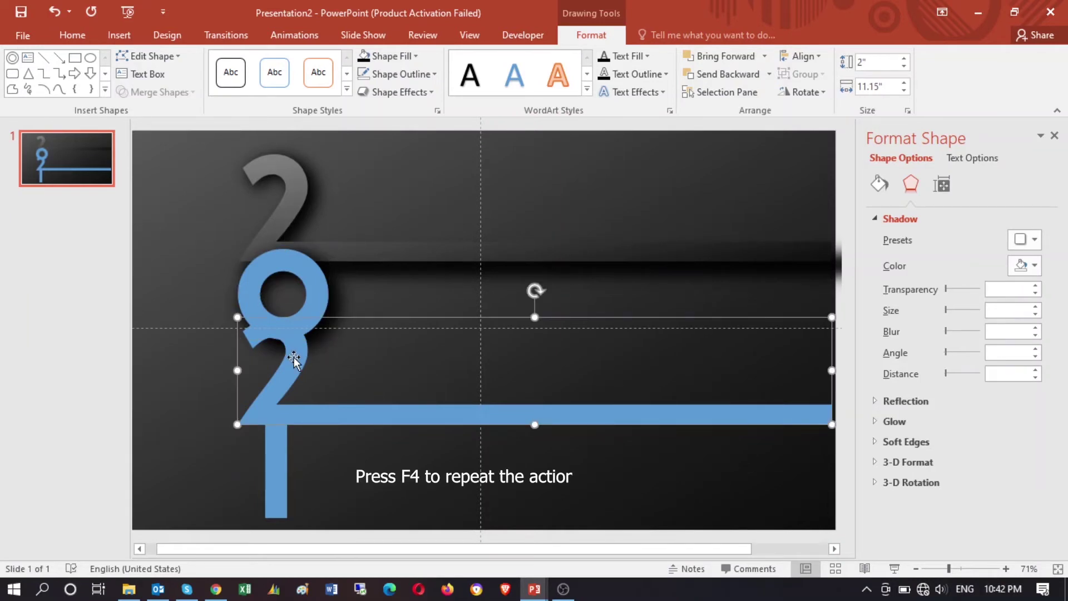
{"action": "key", "text": "F4"}
Step: Bring the 1's stem in front of the bar
{"action": "left_click", "coordinate": [278, 455]}
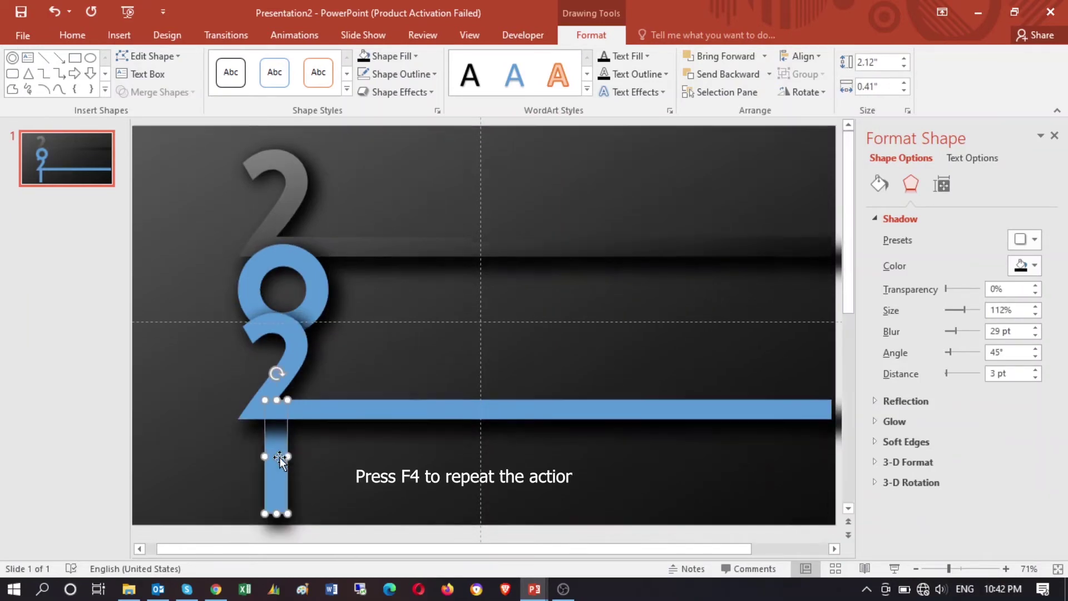
{"action": "right_click", "coordinate": [278, 464]}
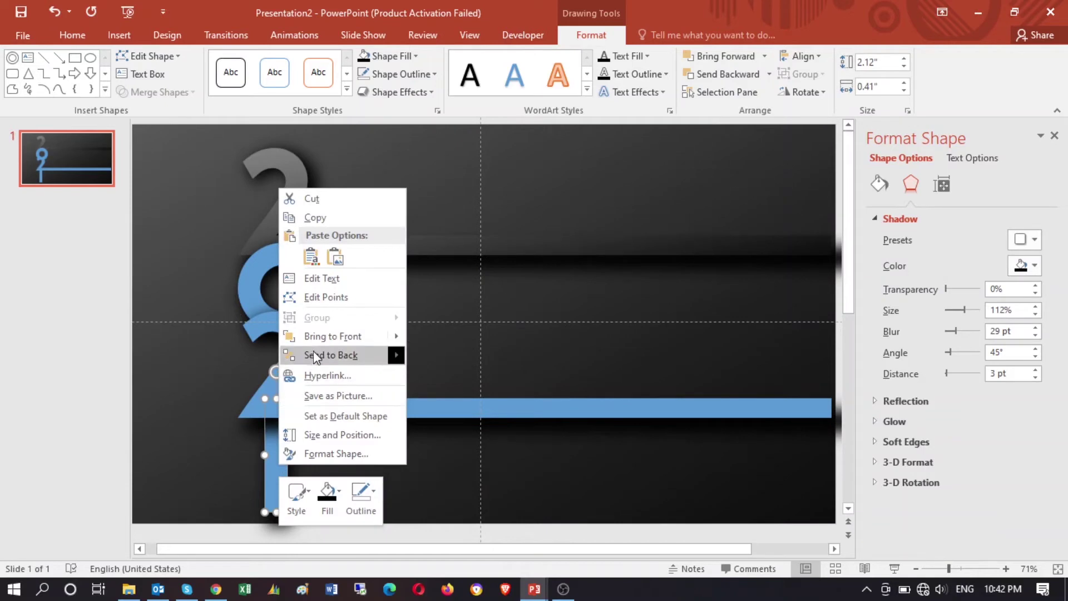
{"action": "left_click", "coordinate": [439, 338]}
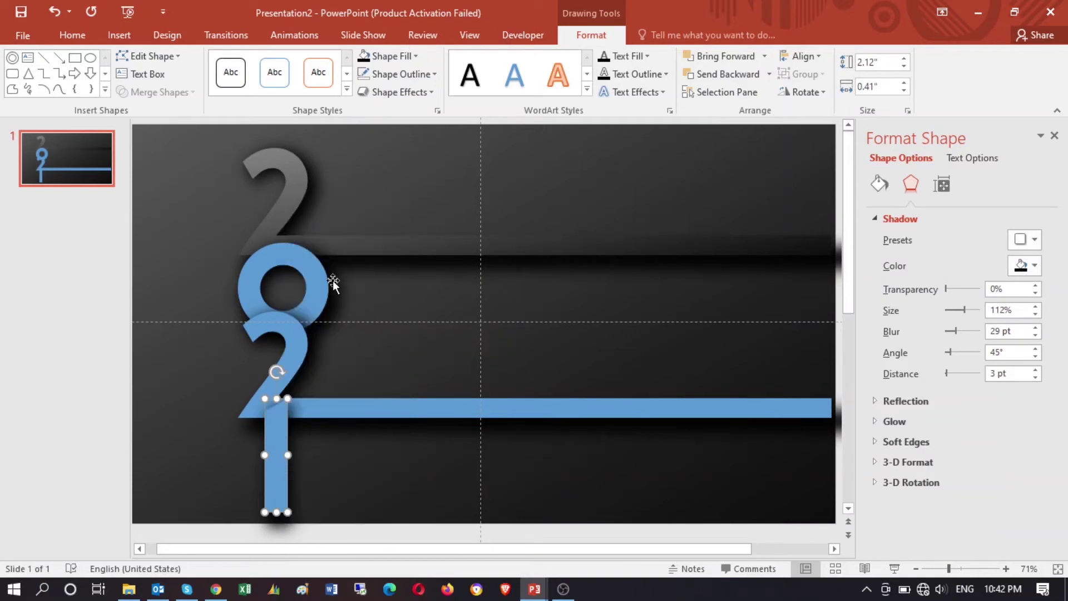
{"action": "left_click", "coordinate": [316, 279]}
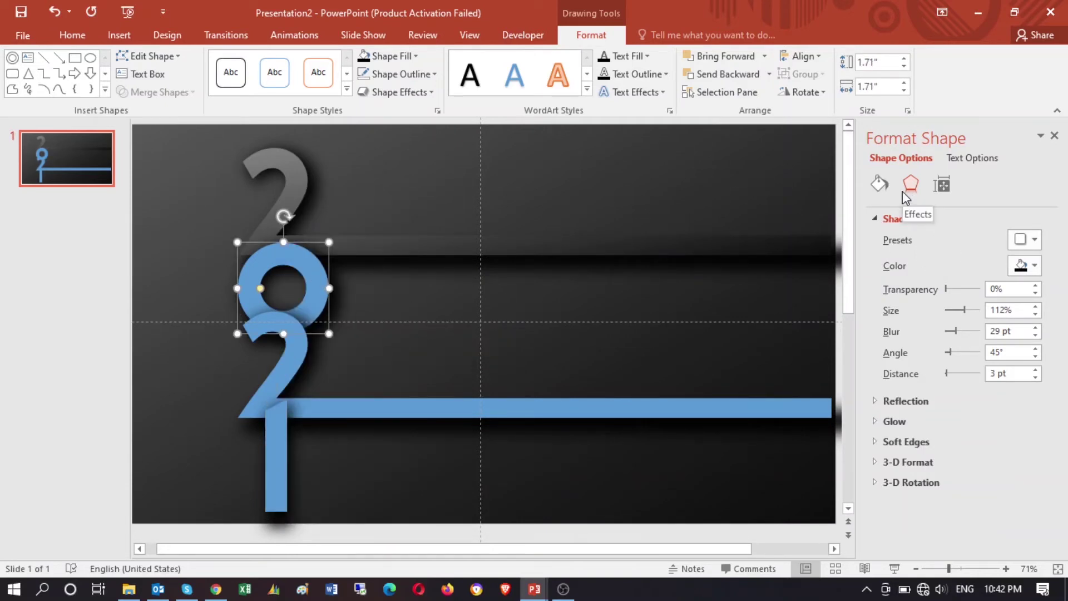
{"action": "left_click", "coordinate": [879, 184]}
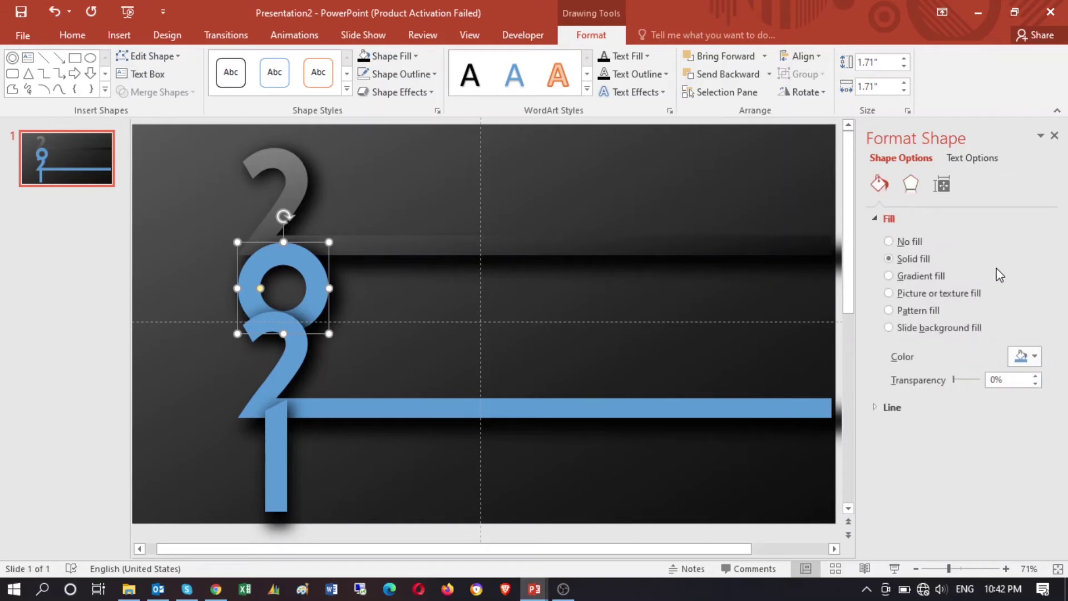
Step: Apply the grey gradient fill to the 0 ring, lower 2 and stem of the 1
{"action": "left_click", "coordinate": [901, 281]}
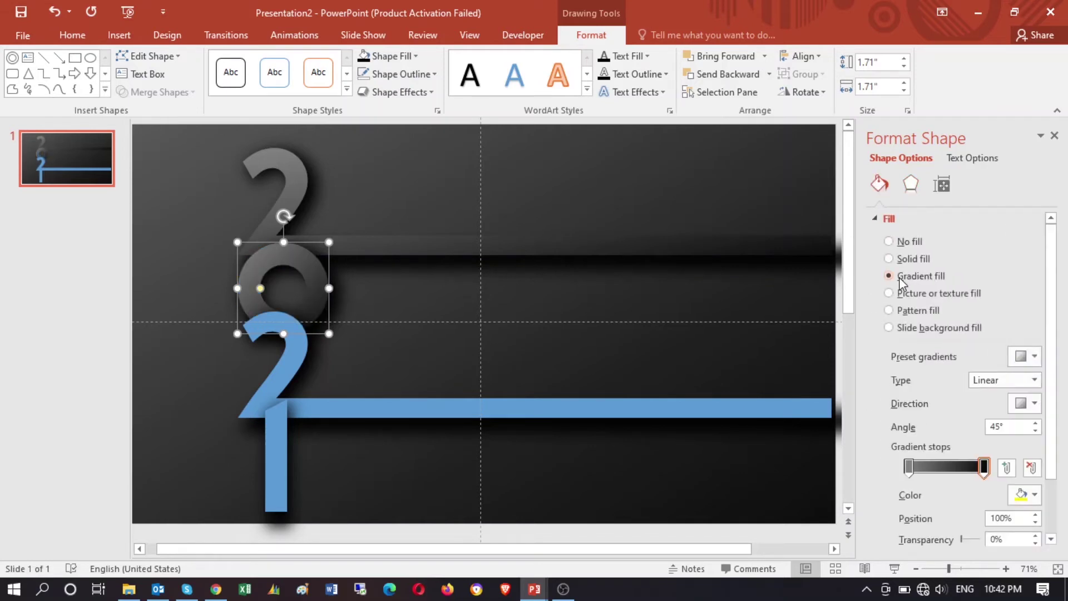
{"action": "left_click", "coordinate": [282, 384]}
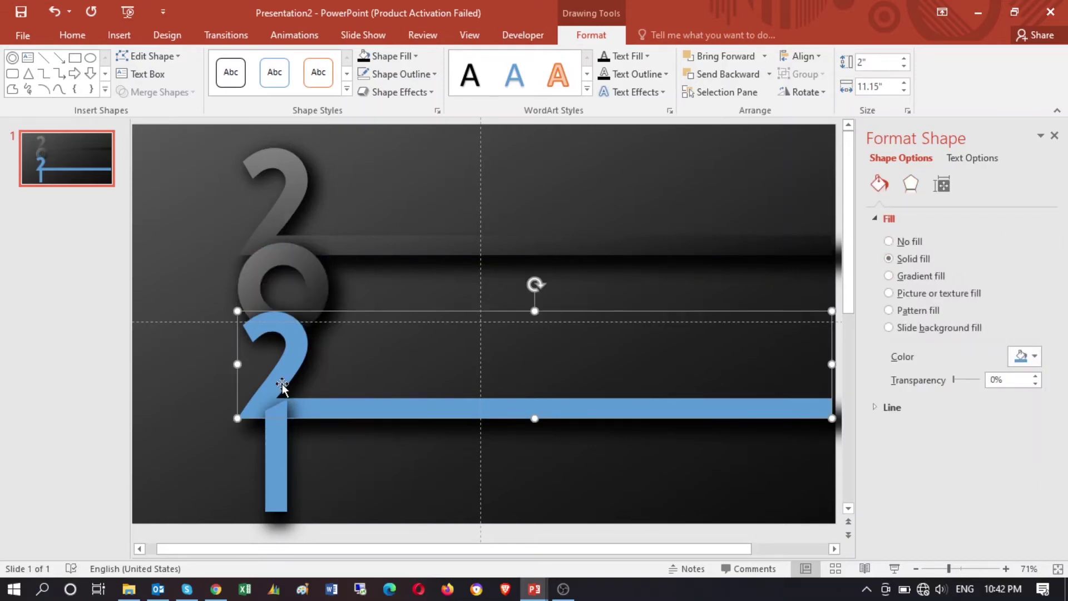
{"action": "key", "text": "F4"}
{"action": "left_click", "coordinate": [282, 456]}
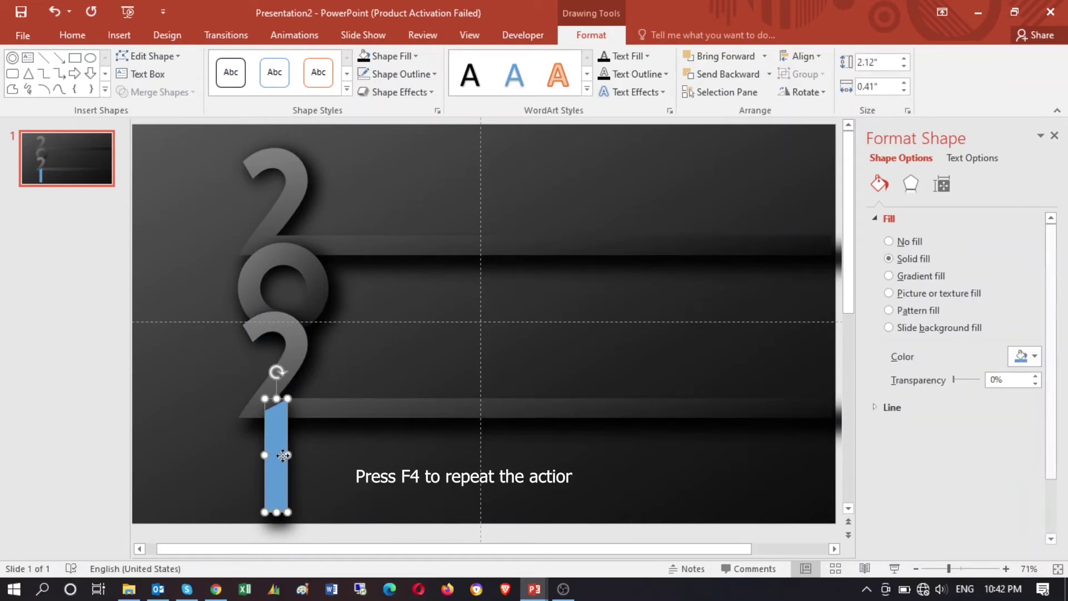
{"action": "key", "text": "F4"}
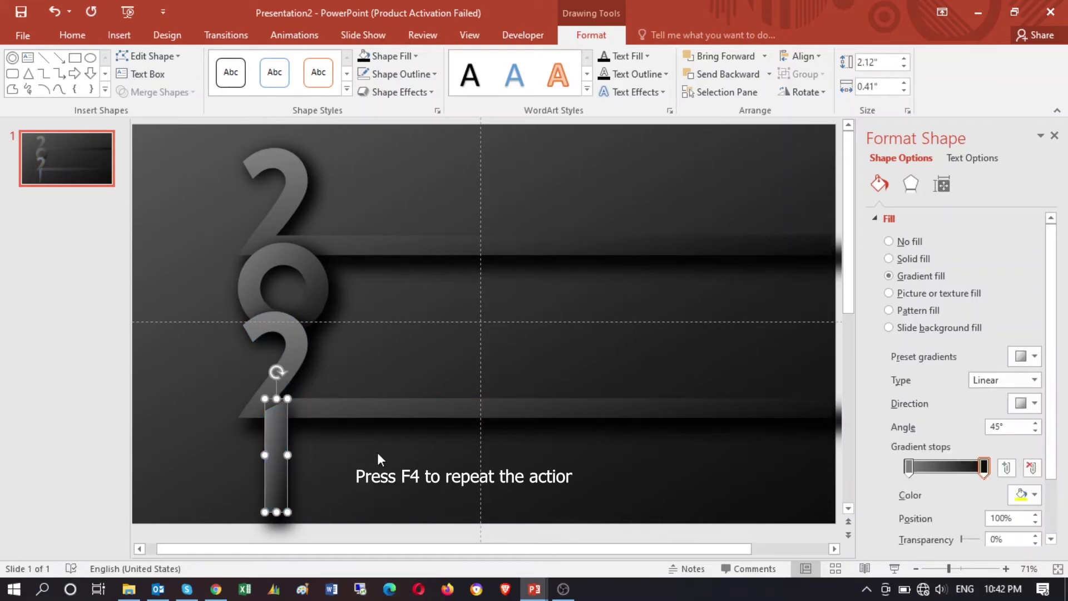
{"action": "left_click", "coordinate": [382, 482]}
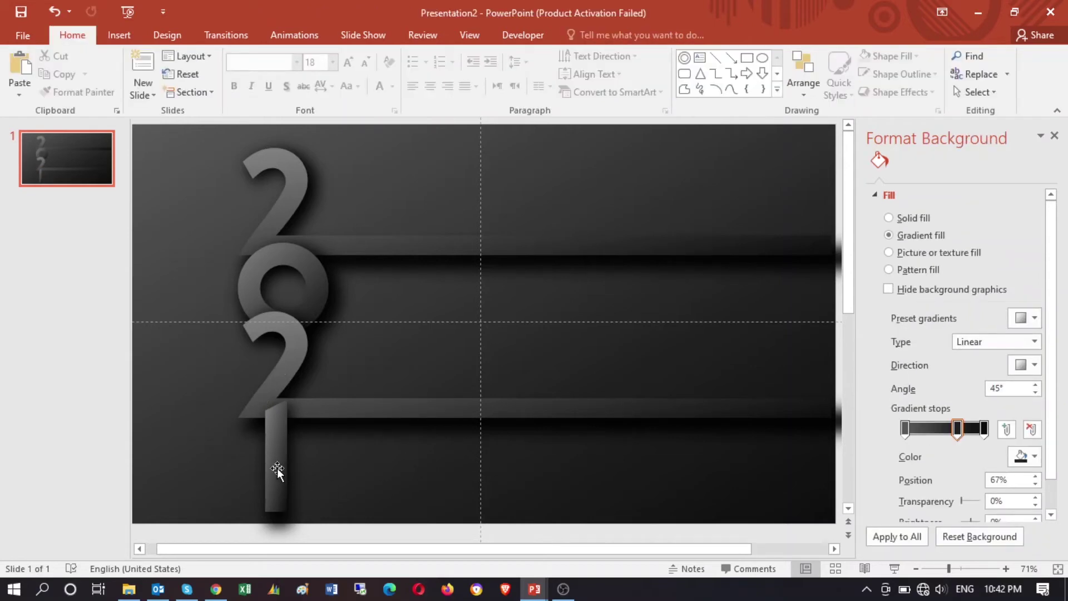
{"action": "left_click", "coordinate": [277, 468]}
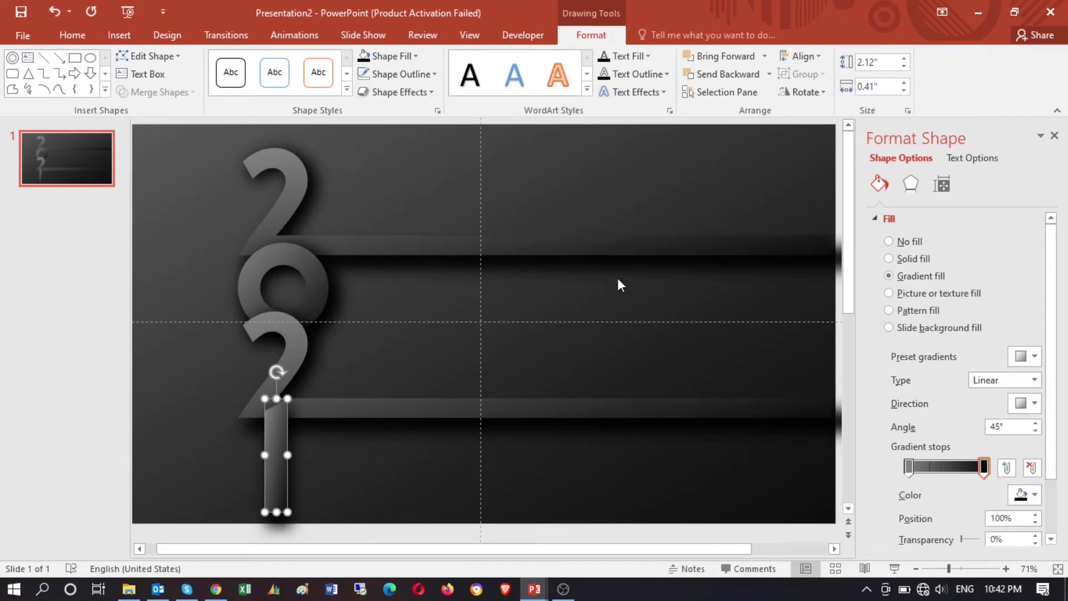
{"action": "left_click", "coordinate": [198, 352]}
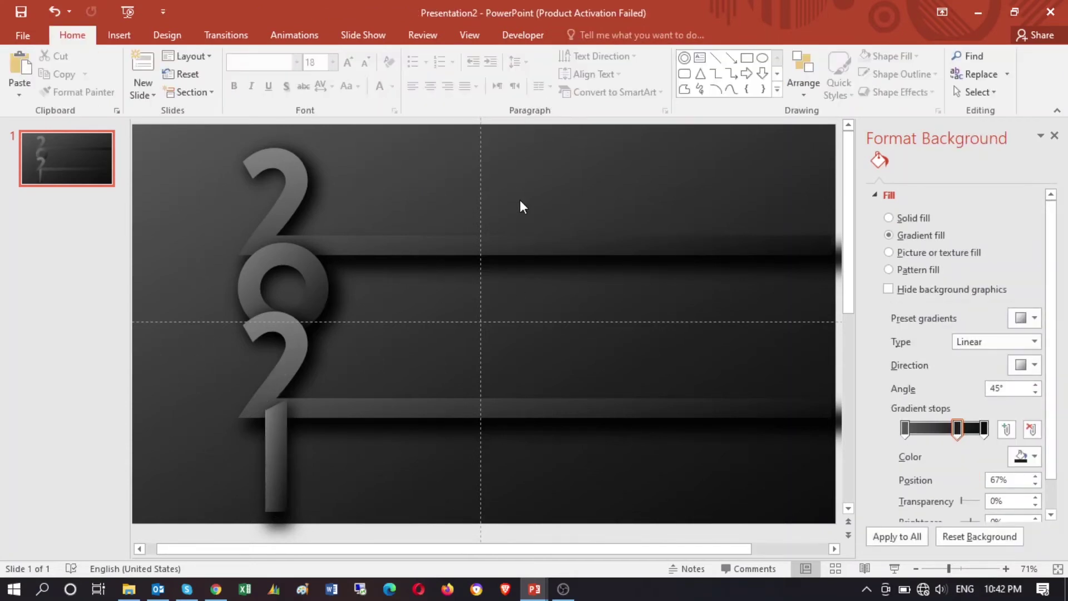
Step: Draw a small rectangle and move it onto the stem of the 1
{"action": "left_click", "coordinate": [746, 57]}
{"action": "left_click_drag", "start_coordinate": [423, 288], "coordinate": [466, 303]}
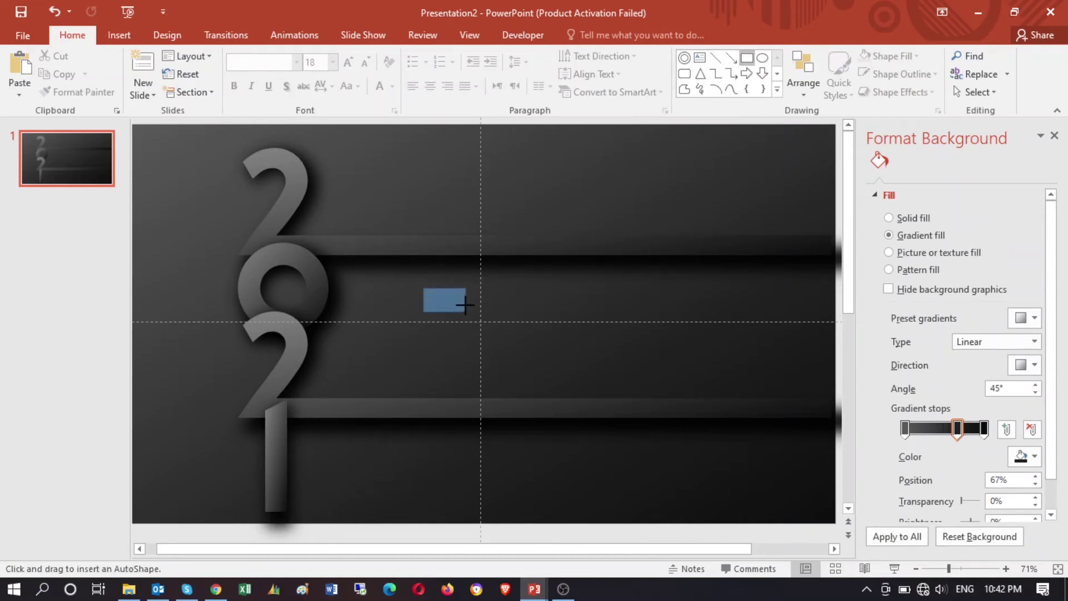
{"action": "mouse_move", "coordinate": [444, 298]}
{"action": "left_mouse_down"}
{"action": "mouse_move", "coordinate": [275, 421]}
{"action": "mouse_move", "coordinate": [262, 388]}
{"action": "left_mouse_up"}
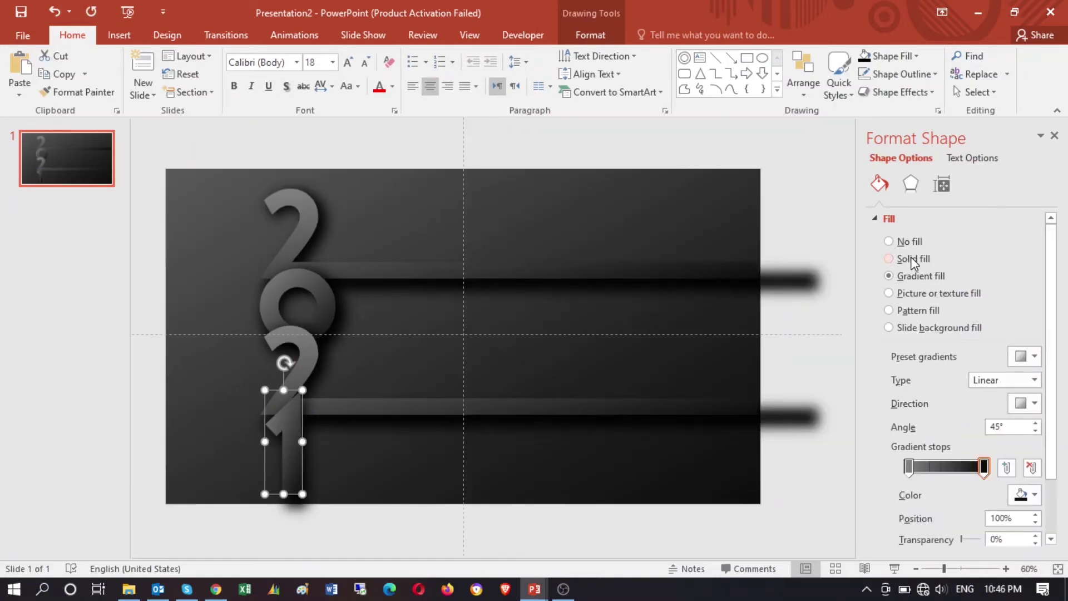
Step: Fill the 1 with the gold glitter picture, tiled as a texture
{"action": "left_click", "coordinate": [905, 295]}
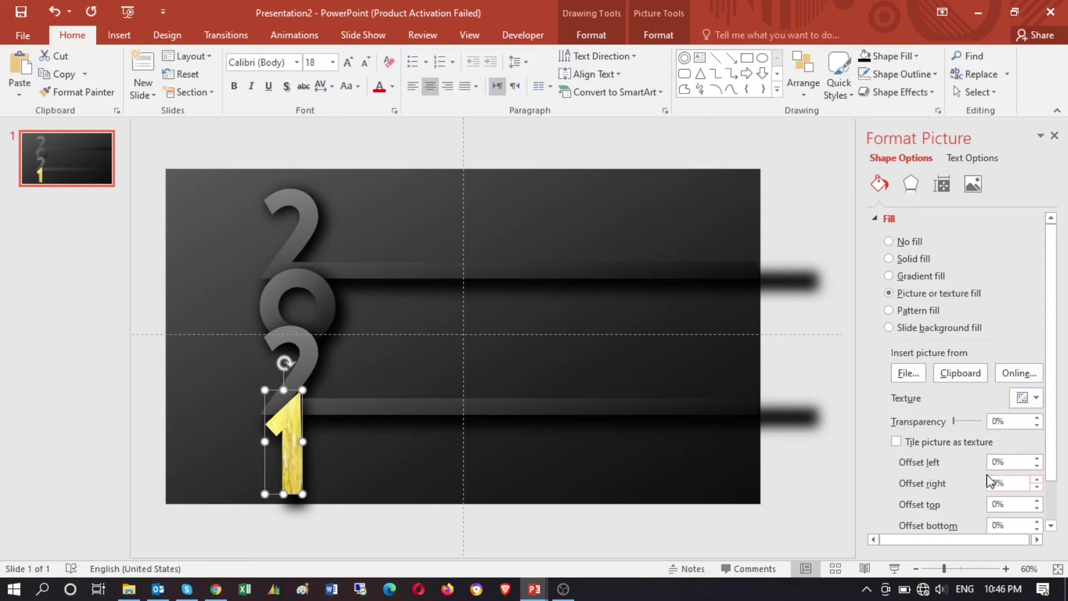
{"action": "left_click", "coordinate": [896, 441]}
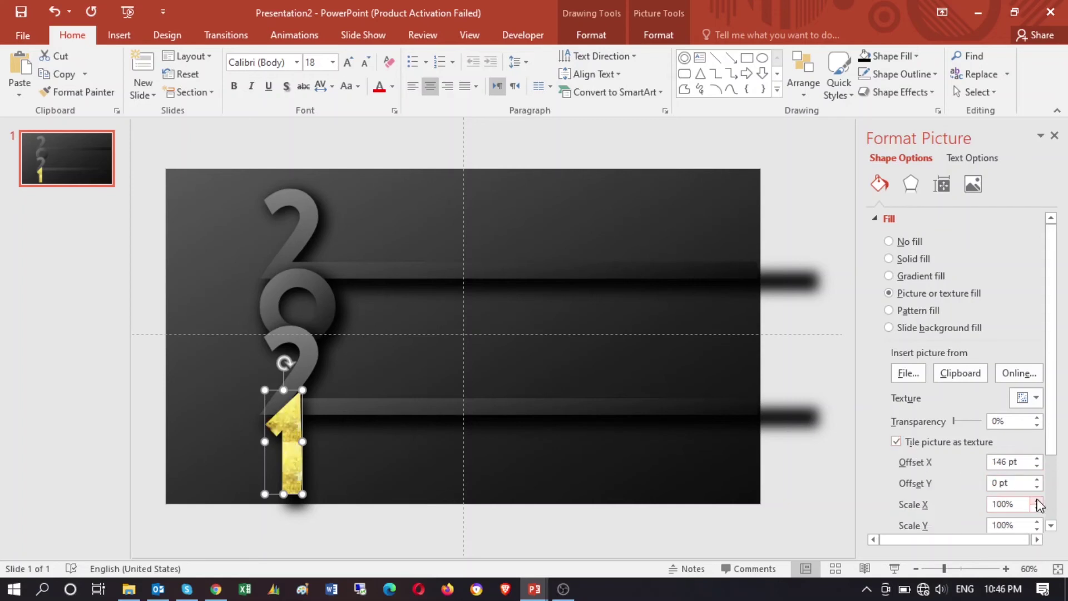
{"action": "left_click", "coordinate": [583, 461]}
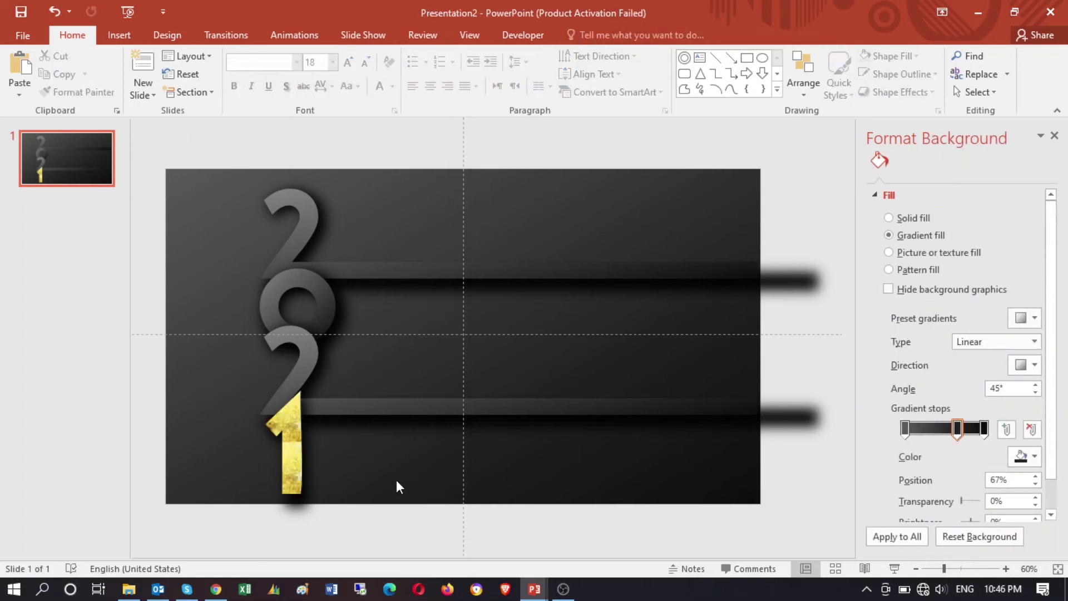
{"action": "left_click", "coordinate": [288, 458]}
Step: In Edit Points at 400% zoom, straighten the lower right edge of the gold 1
{"action": "right_click", "coordinate": [288, 459]}
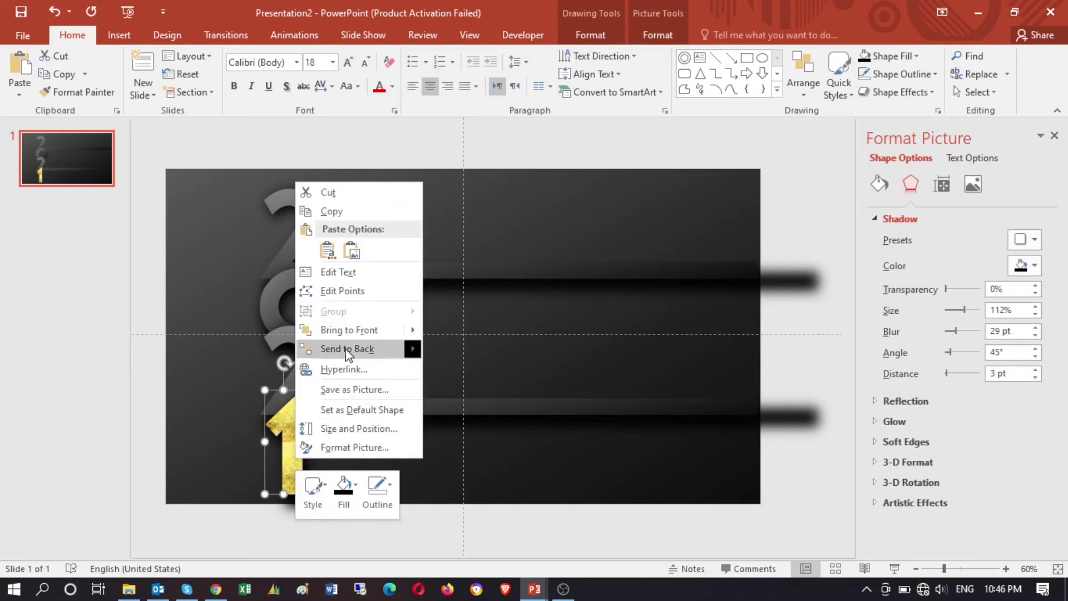
{"action": "left_click", "coordinate": [330, 294]}
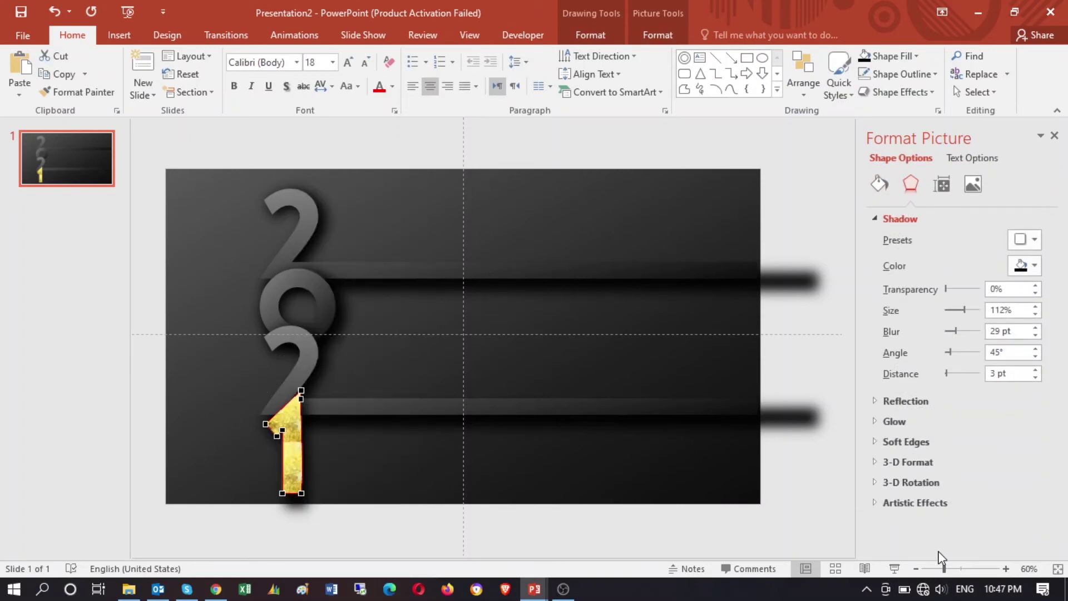
{"action": "left_click_drag", "start_coordinate": [947, 569], "coordinate": [997, 569]}
{"action": "scroll", "coordinate": [689, 402], "scroll_direction": "down", "scroll_amount": 2}
{"action": "scroll", "coordinate": [689, 402], "scroll_direction": "down", "scroll_amount": 3}
{"action": "scroll", "coordinate": [690, 404], "scroll_direction": "down", "scroll_amount": 1}
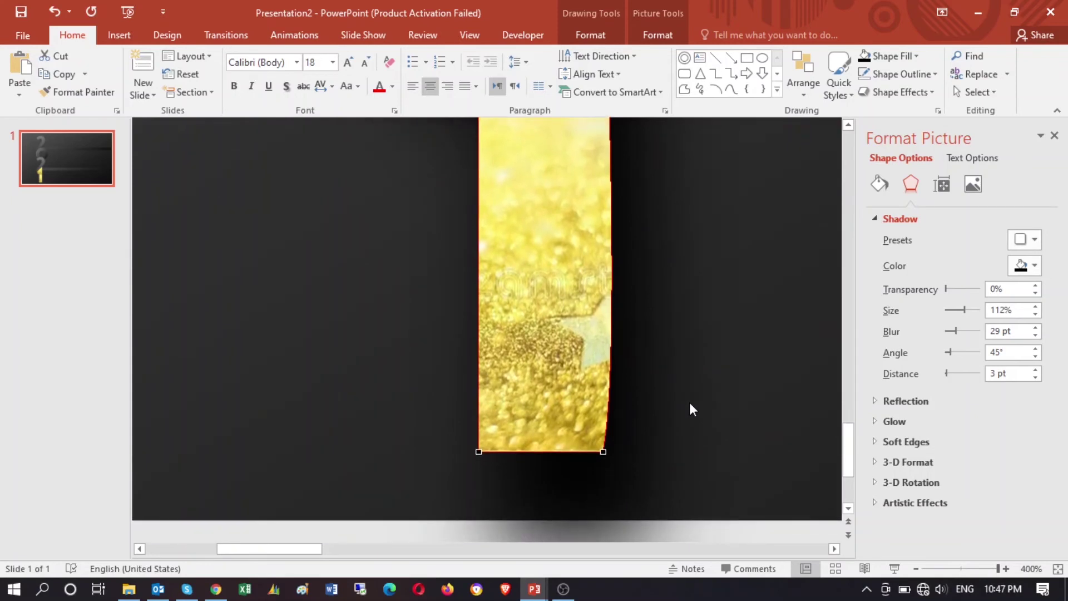
{"action": "left_click", "coordinate": [603, 451]}
{"action": "left_click_drag", "start_coordinate": [604, 451], "coordinate": [608, 451]}
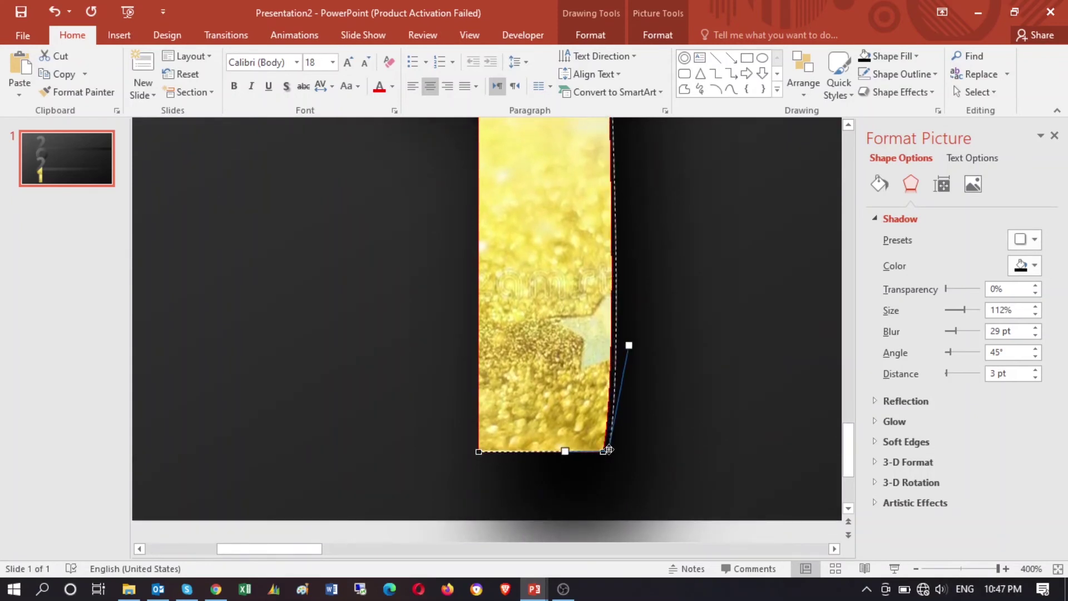
{"action": "left_click_drag", "start_coordinate": [629, 347], "coordinate": [610, 354]}
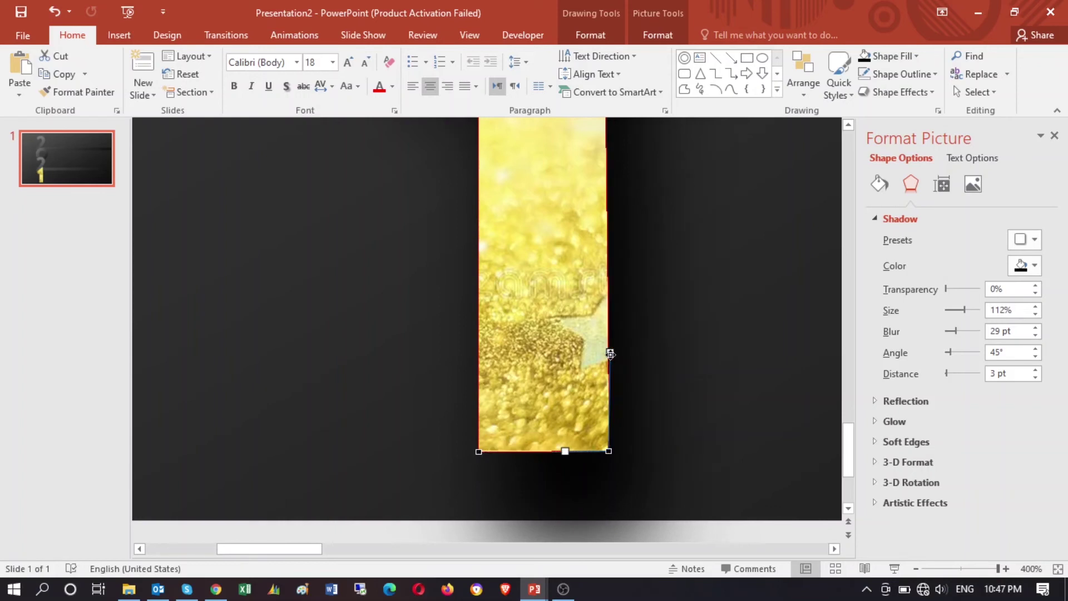
Step: Add a point on the 1's upper right edge, then zoom back out to the whole slide
{"action": "scroll", "coordinate": [635, 362], "scroll_direction": "up", "scroll_amount": 3}
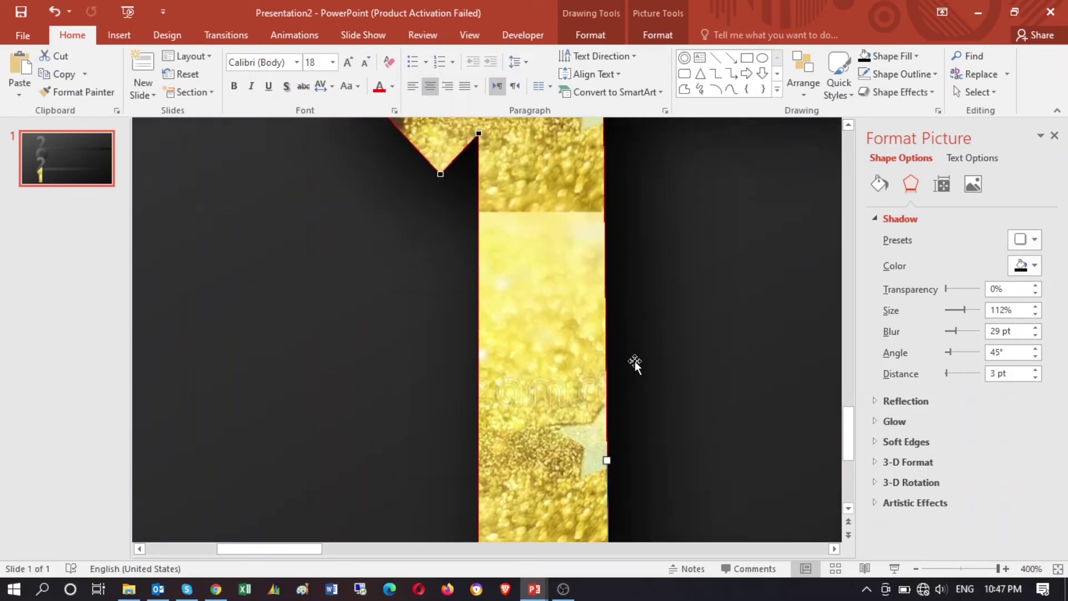
{"action": "scroll", "coordinate": [635, 361], "scroll_direction": "up", "scroll_amount": 5}
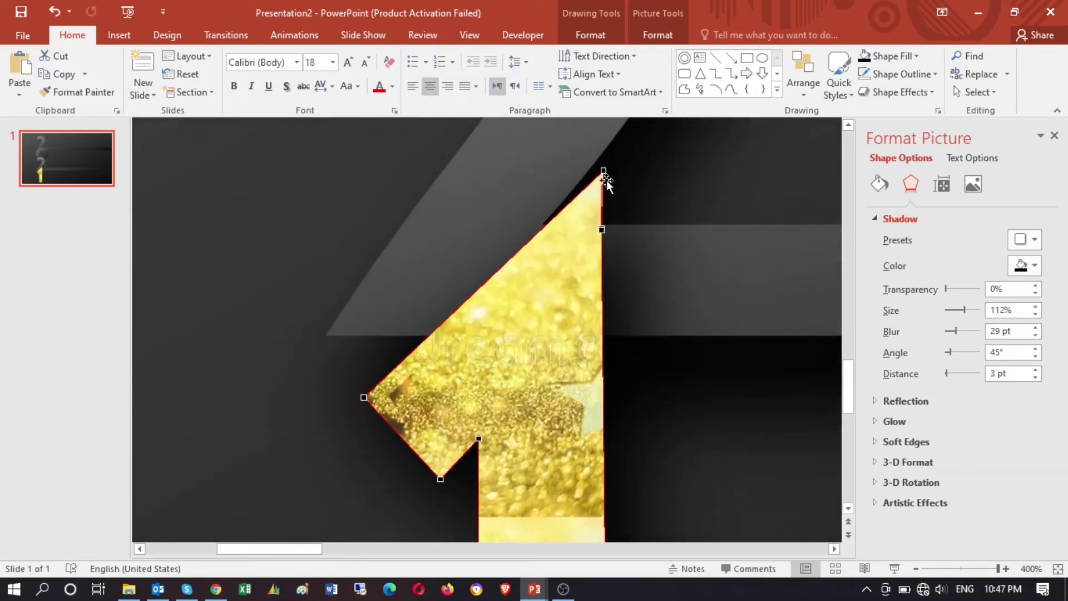
{"action": "left_click", "coordinate": [602, 228]}
{"action": "scroll", "coordinate": [650, 305], "scroll_direction": "down", "scroll_amount": 8}
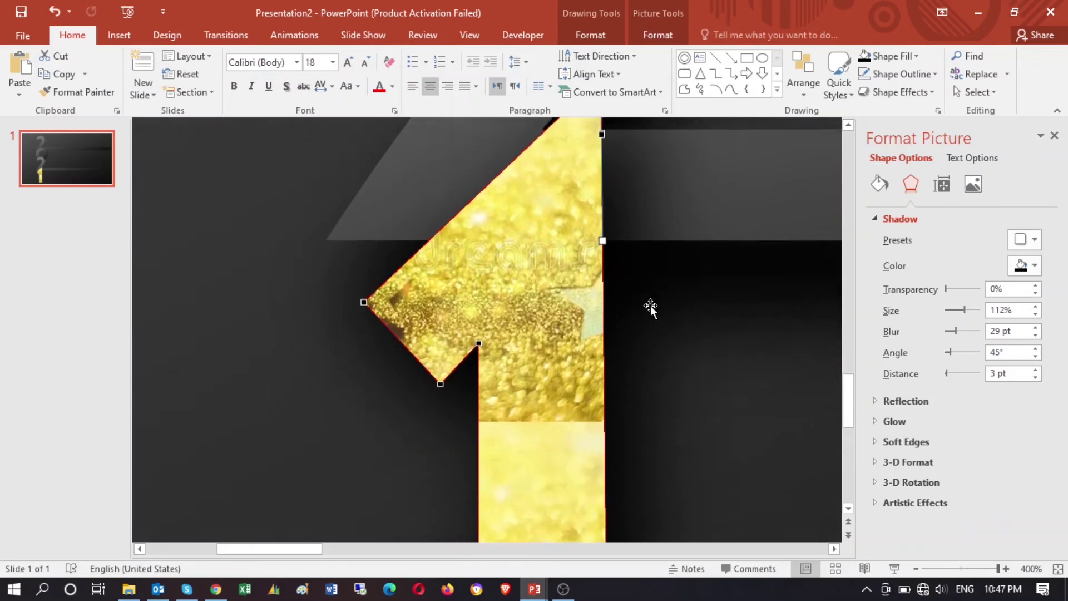
{"action": "scroll", "coordinate": [650, 305], "scroll_direction": "up", "scroll_amount": 3}
{"action": "left_click", "coordinate": [965, 569]}
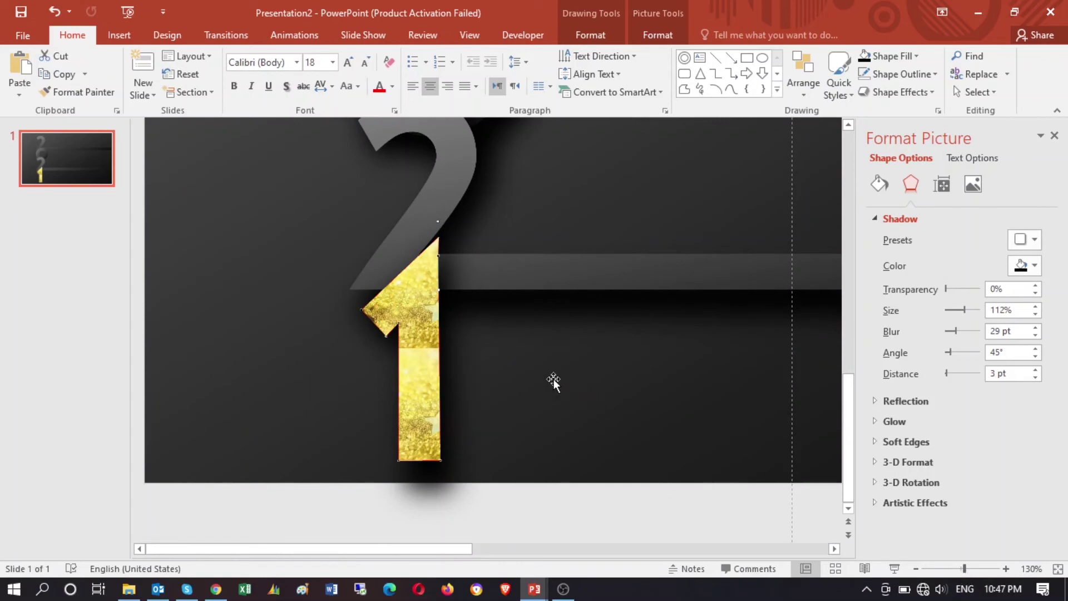
{"action": "scroll", "coordinate": [553, 379], "scroll_direction": "up", "scroll_amount": 3}
{"action": "left_click_drag", "start_coordinate": [963, 567], "coordinate": [953, 570]}
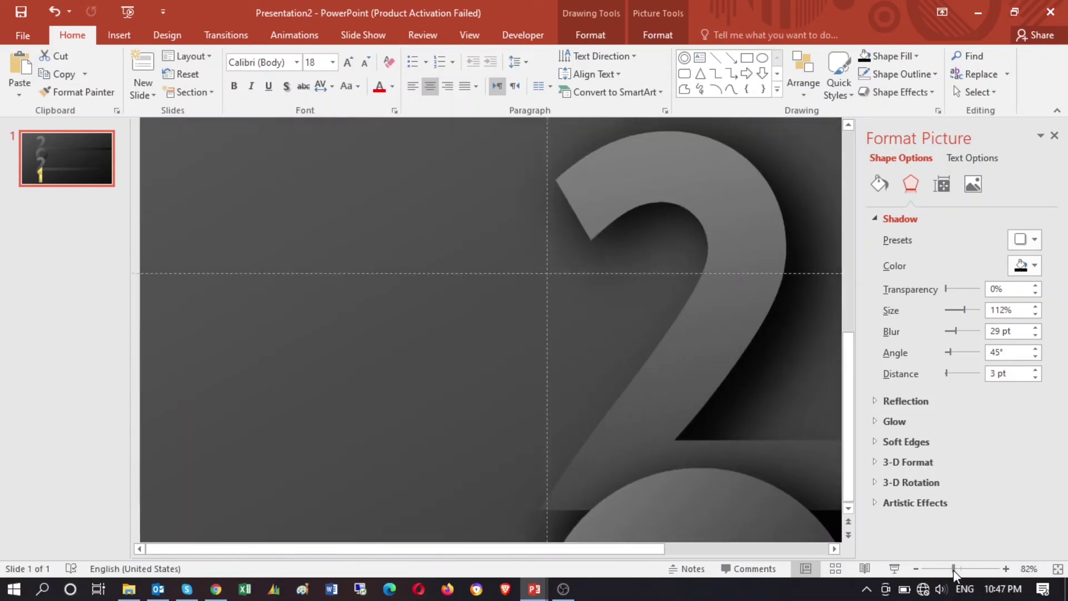
{"action": "left_click", "coordinate": [465, 470]}
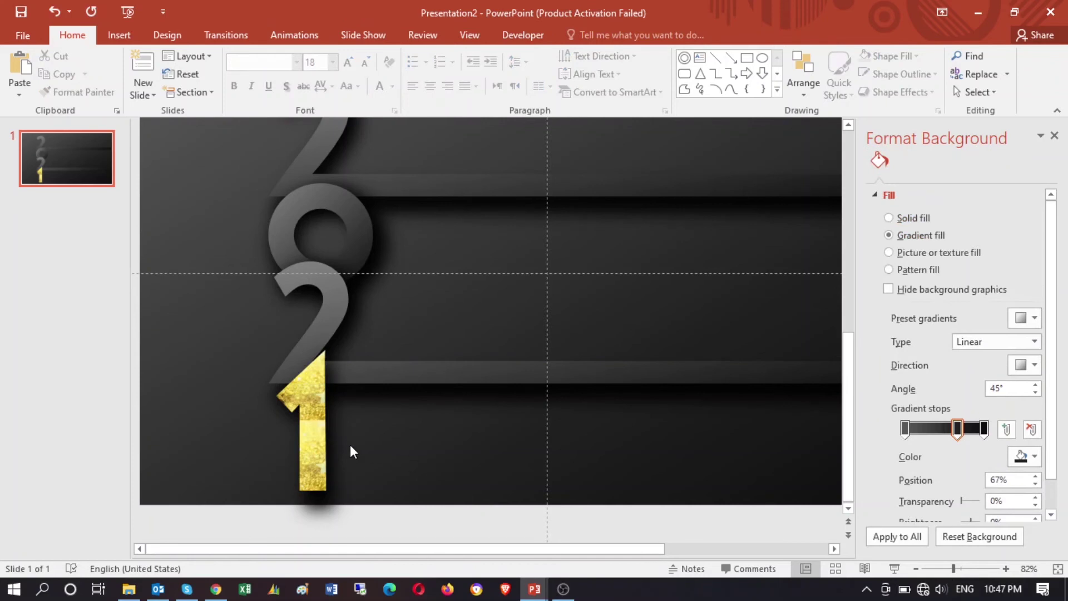
Step: Give the gold 1 a white 3 pt outline and preview the slide full-screen
{"action": "left_click", "coordinate": [311, 442]}
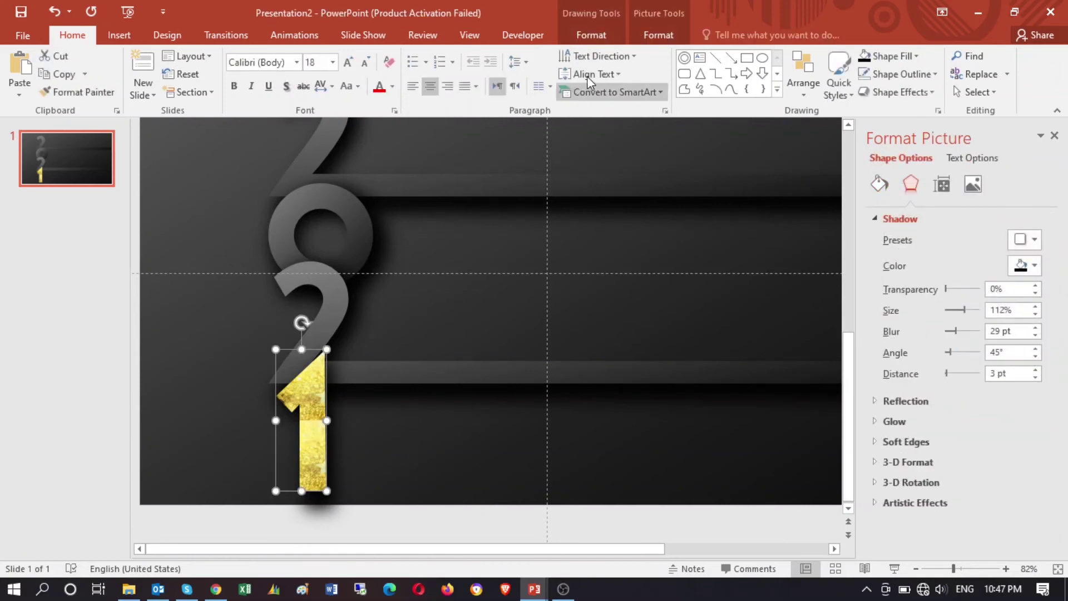
{"action": "left_click", "coordinate": [591, 35]}
{"action": "left_click", "coordinate": [402, 76]}
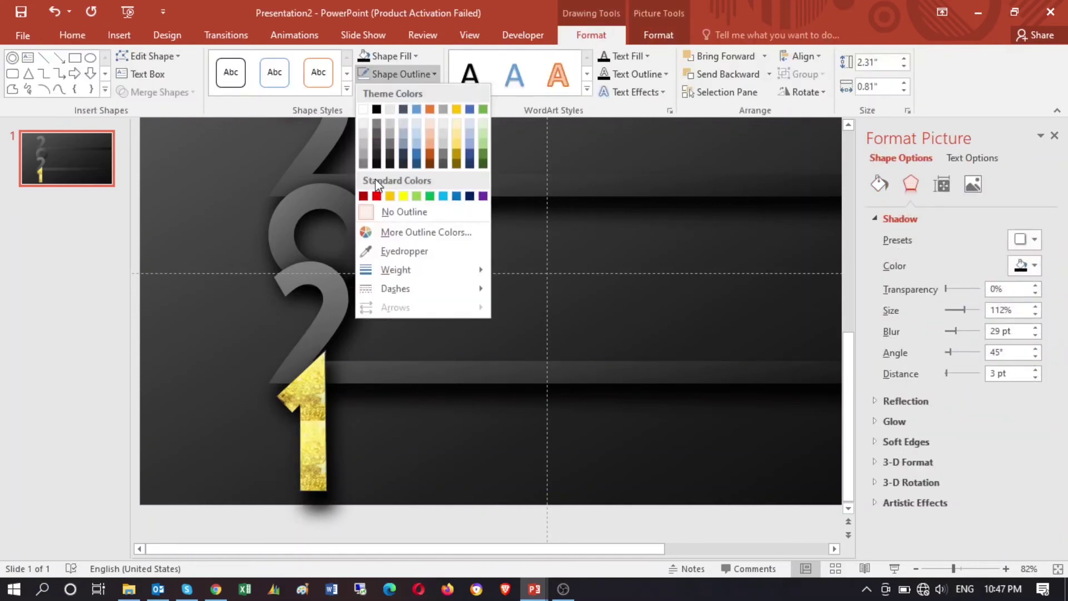
{"action": "left_click", "coordinate": [363, 109]}
{"action": "left_click", "coordinate": [402, 74]}
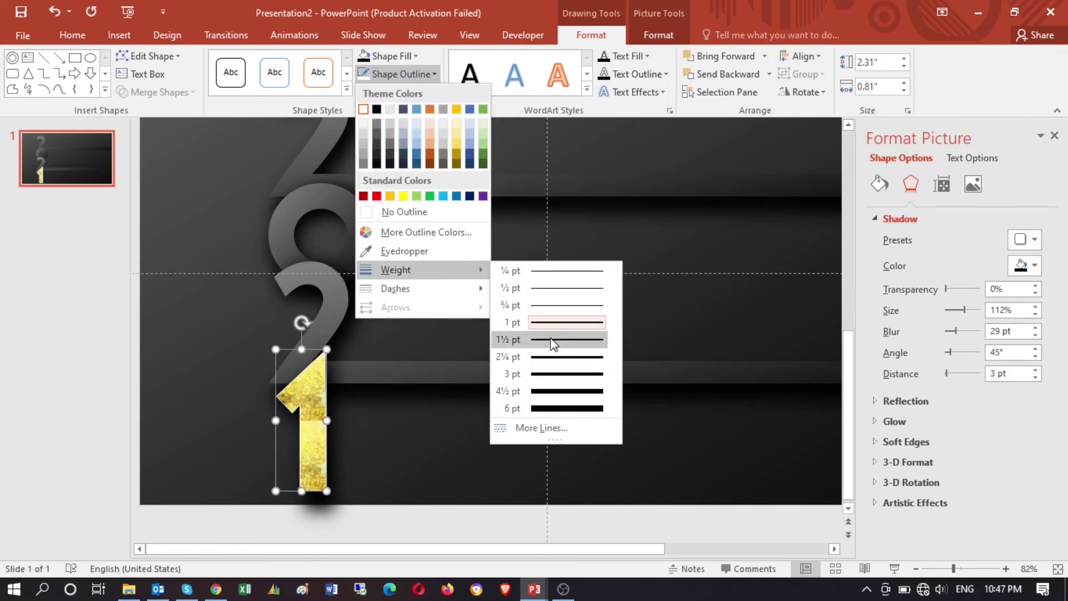
{"action": "left_click", "coordinate": [553, 373]}
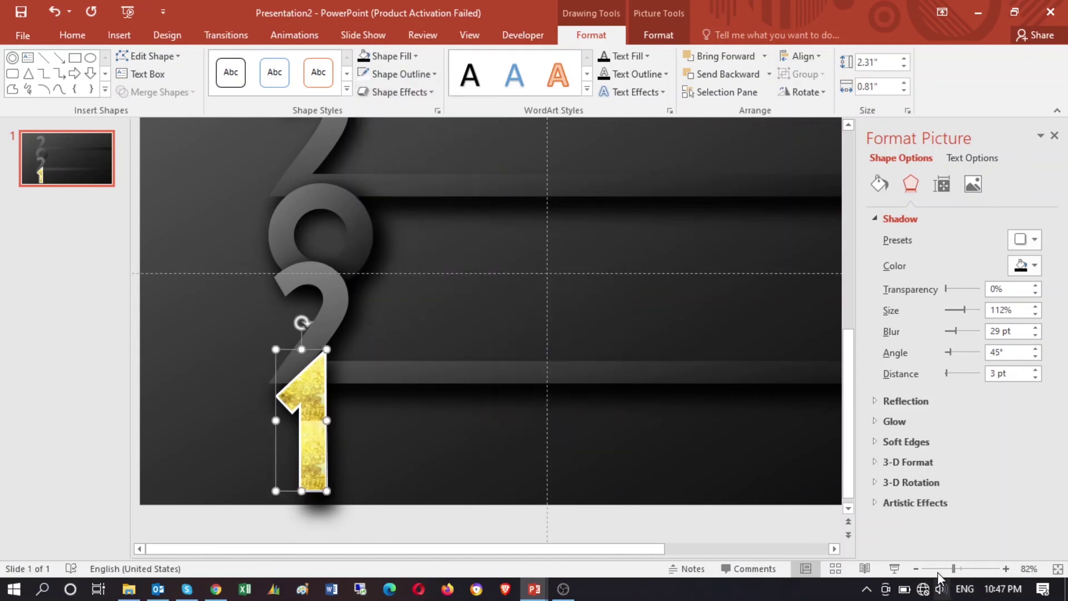
{"action": "left_click", "coordinate": [894, 568]}
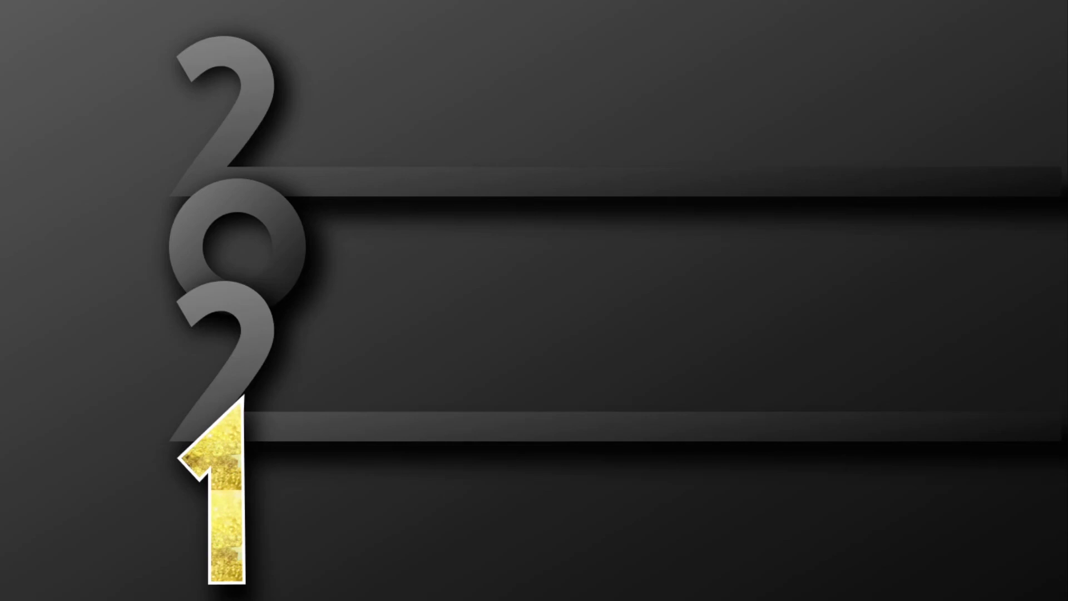
{"action": "key", "text": "Escape"}
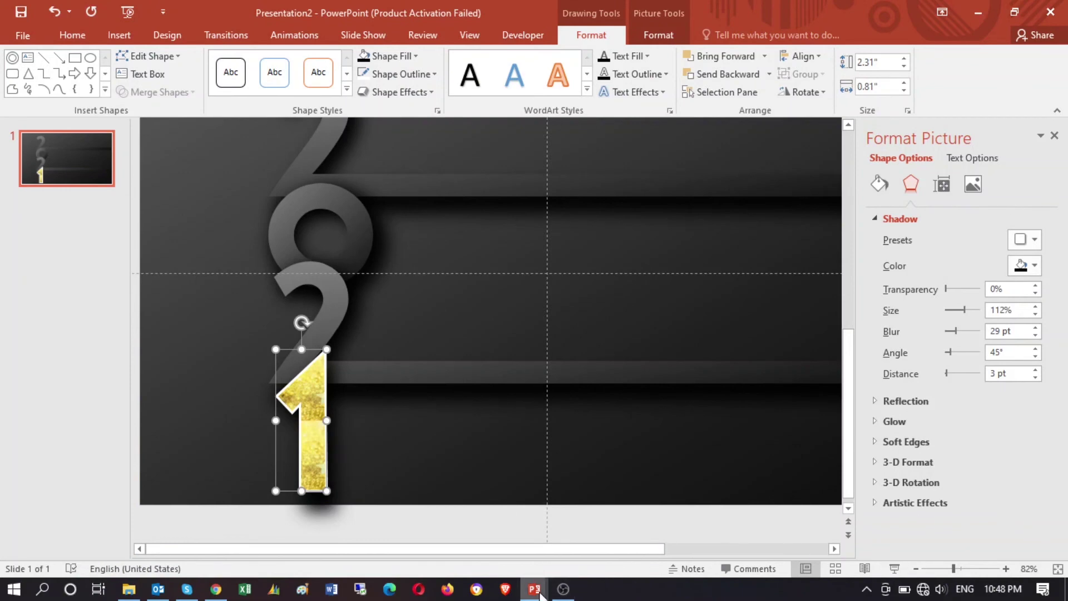
Step: Copy the gold 'MARRY CHRISMAS AND HAPPY NEW YEAR' text box from Presentation1 into Presentation2
{"action": "left_click", "coordinate": [449, 529]}
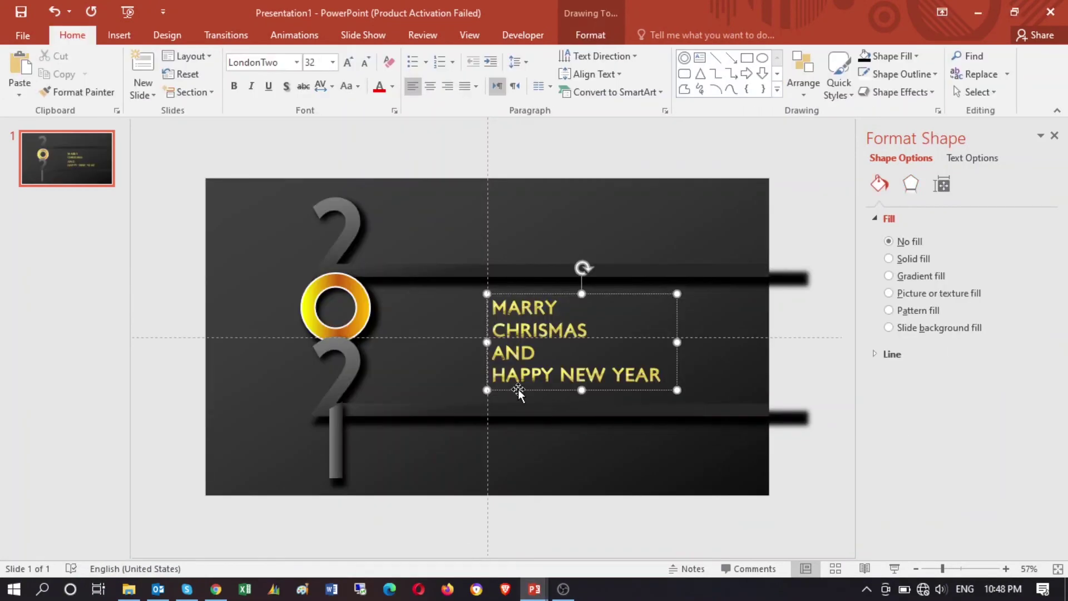
{"action": "key", "text": "ctrl+c"}
{"action": "key", "text": "alt+Tab"}
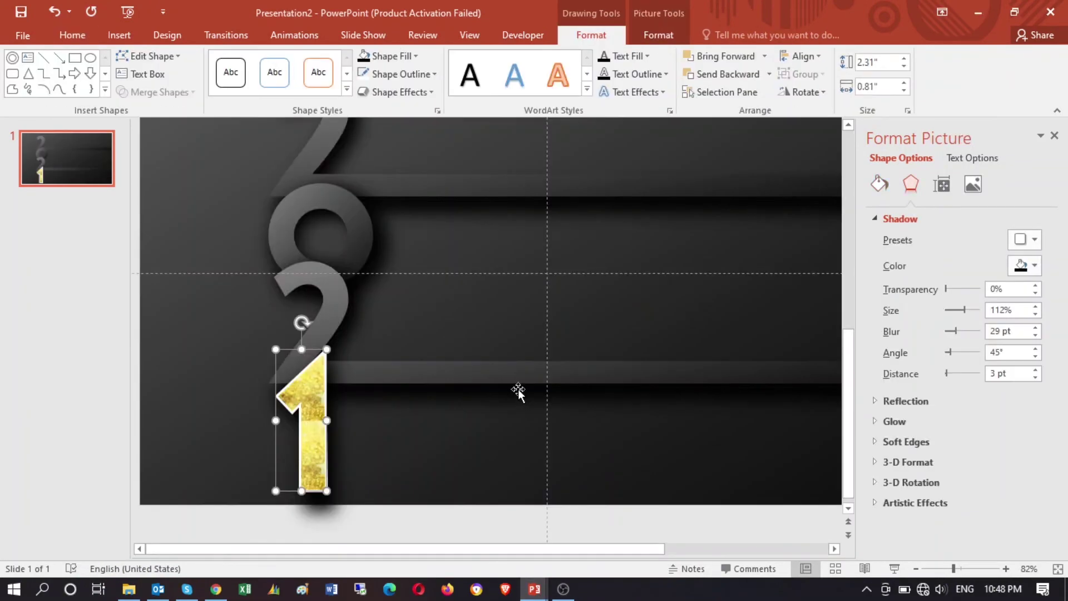
{"action": "key", "text": "ctrl+v"}
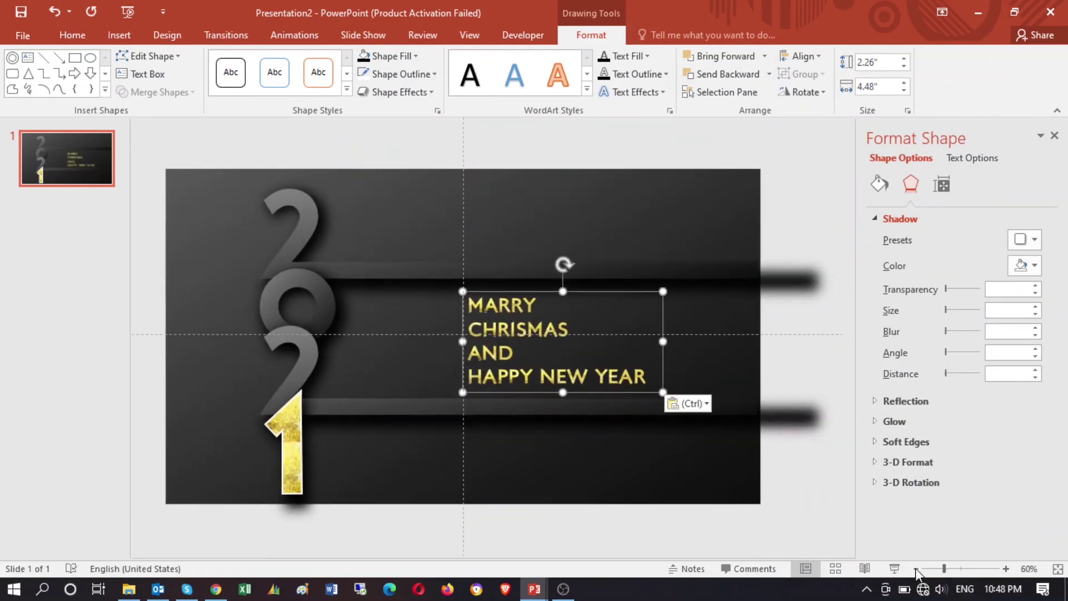
Step: Move the greeting text between the gray bars, checking it in full-screen preview
{"action": "left_click", "coordinate": [895, 568]}
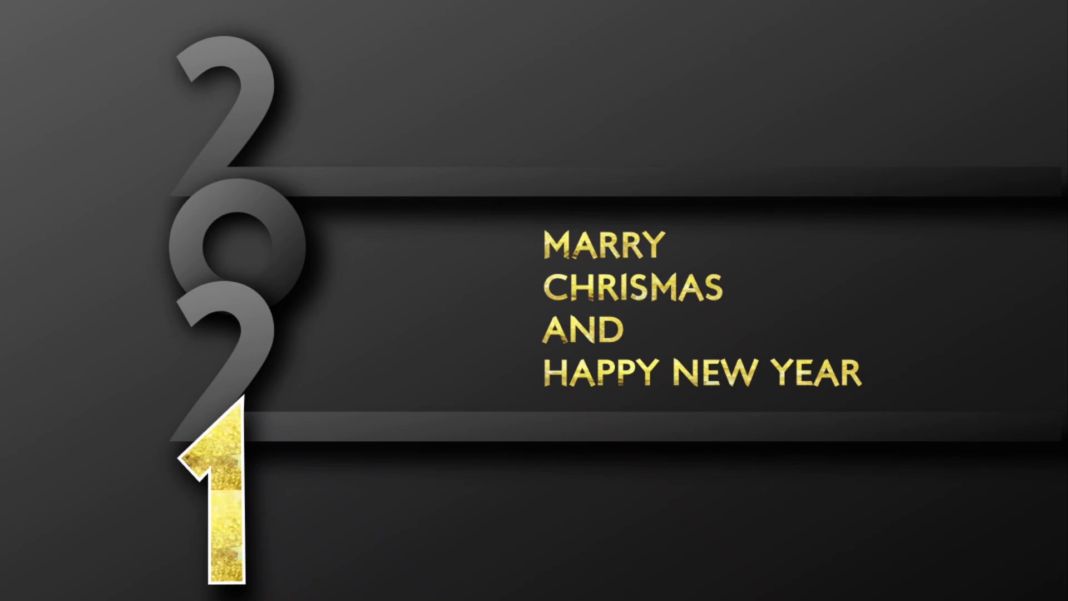
{"action": "key", "text": "Escape"}
{"action": "left_click_drag", "start_coordinate": [499, 289], "coordinate": [473, 291]}
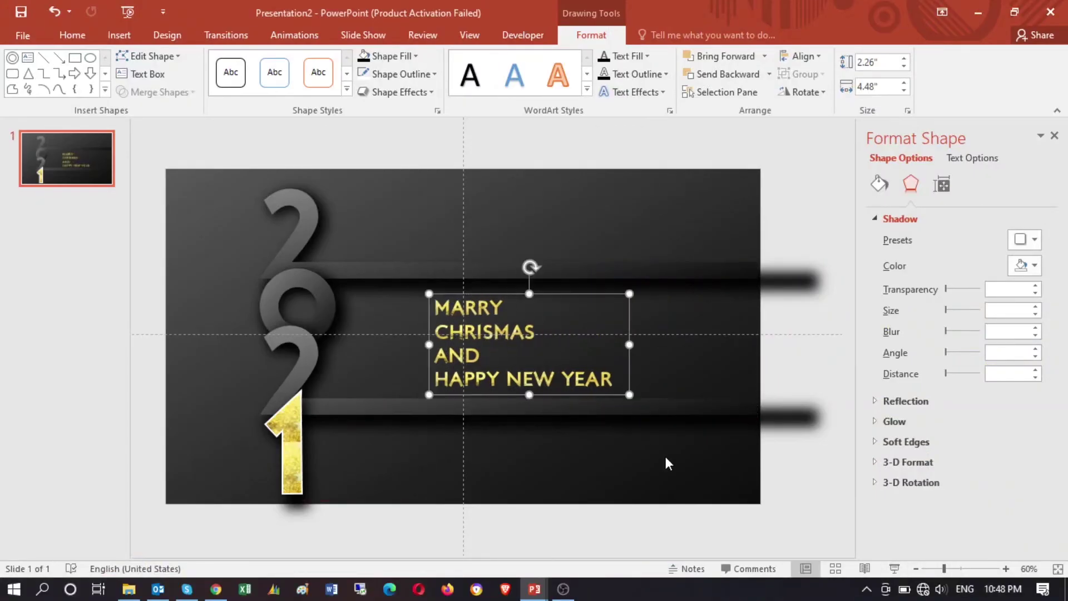
{"action": "left_click", "coordinate": [895, 568]}
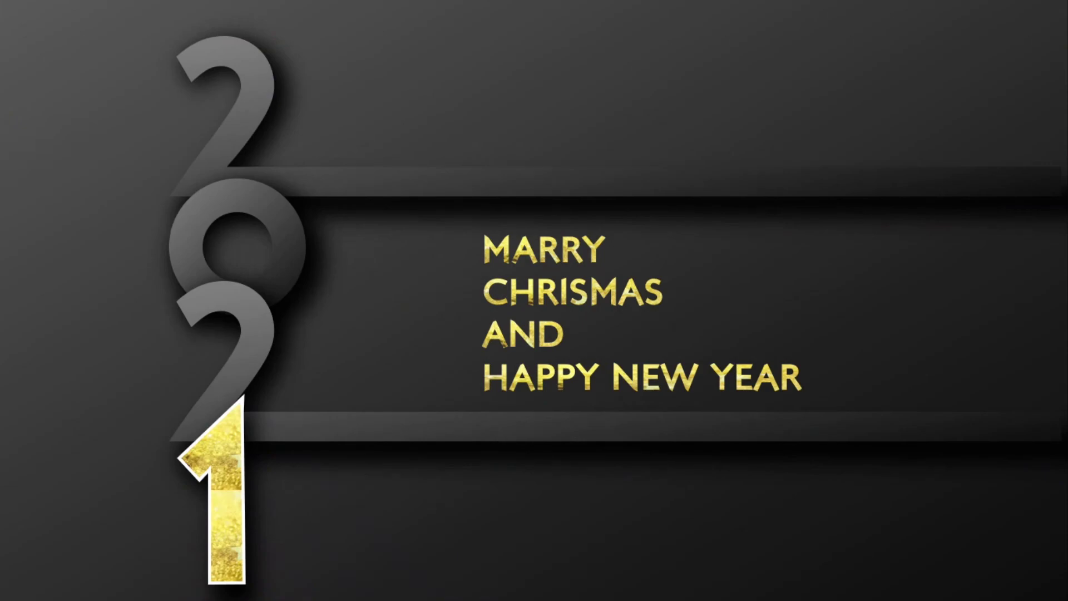